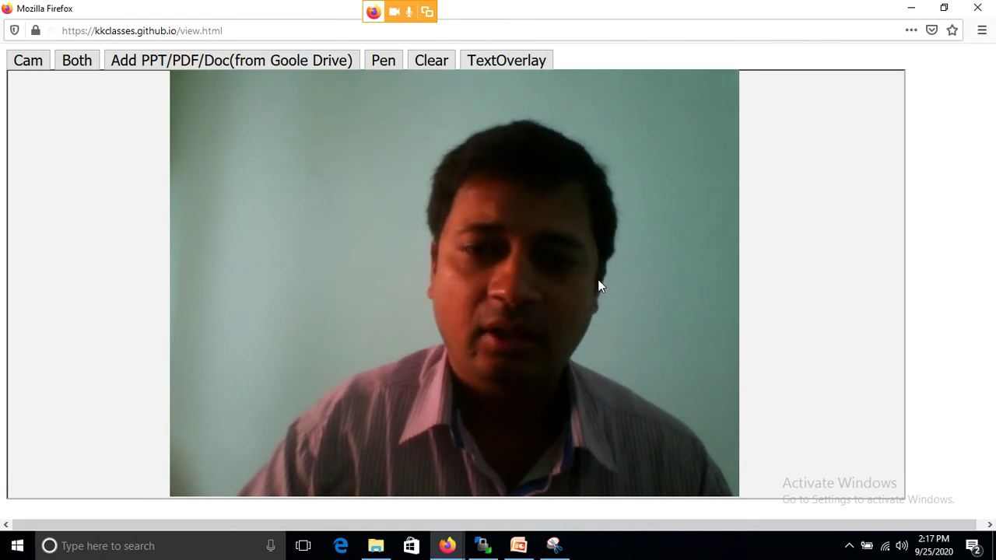
Bring PowerPoint forward and highlight 'AsseSmart' in the title and the Main Features heading
{"action": "left_click", "coordinate": [518, 547]}
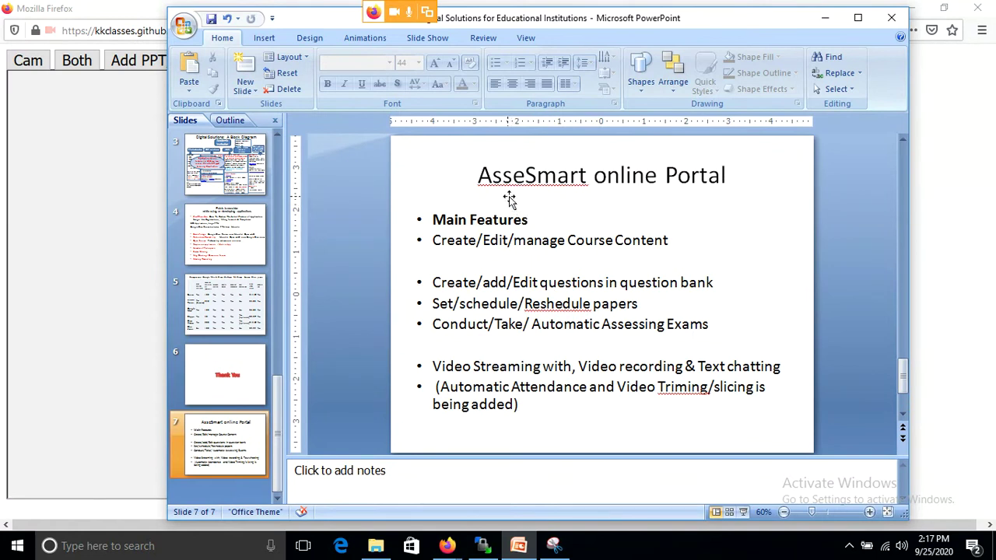
{"action": "left_click_drag", "start_coordinate": [478, 176], "coordinate": [590, 186]}
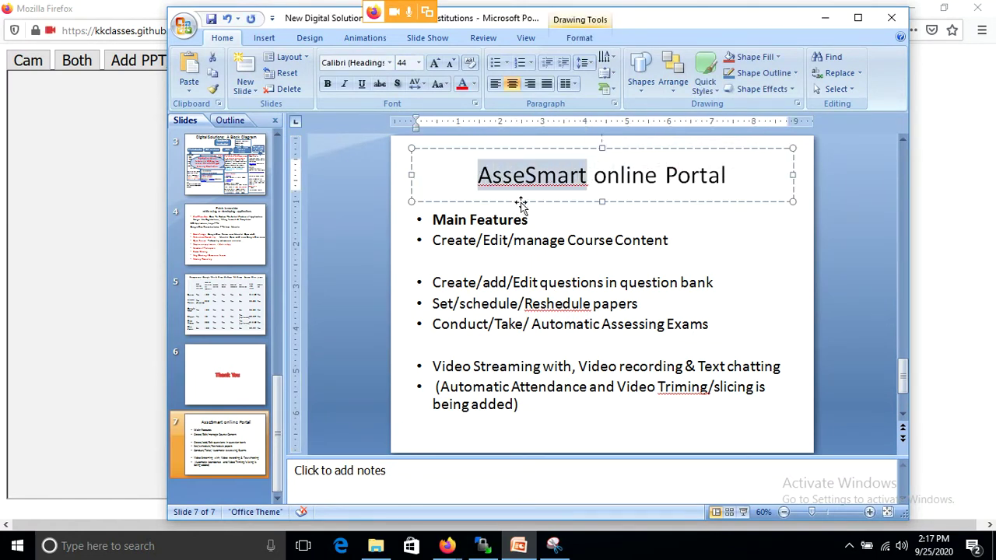
{"action": "left_click", "coordinate": [433, 221]}
{"action": "left_click_drag", "start_coordinate": [432, 220], "coordinate": [544, 222]}
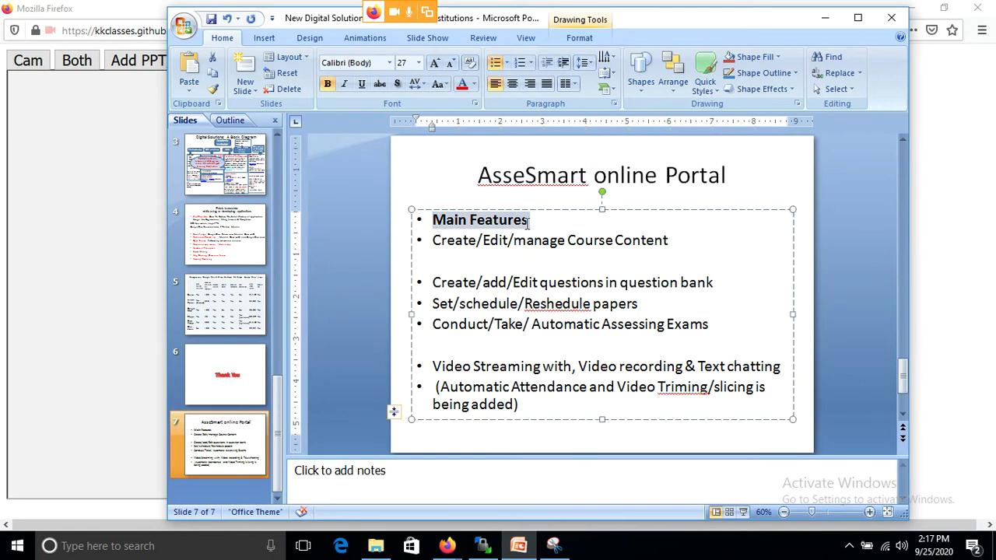
Highlight 'Create', 'Set/' and 'Conduct/' in the slide 7 feature bullets
{"action": "left_click", "coordinate": [432, 241]}
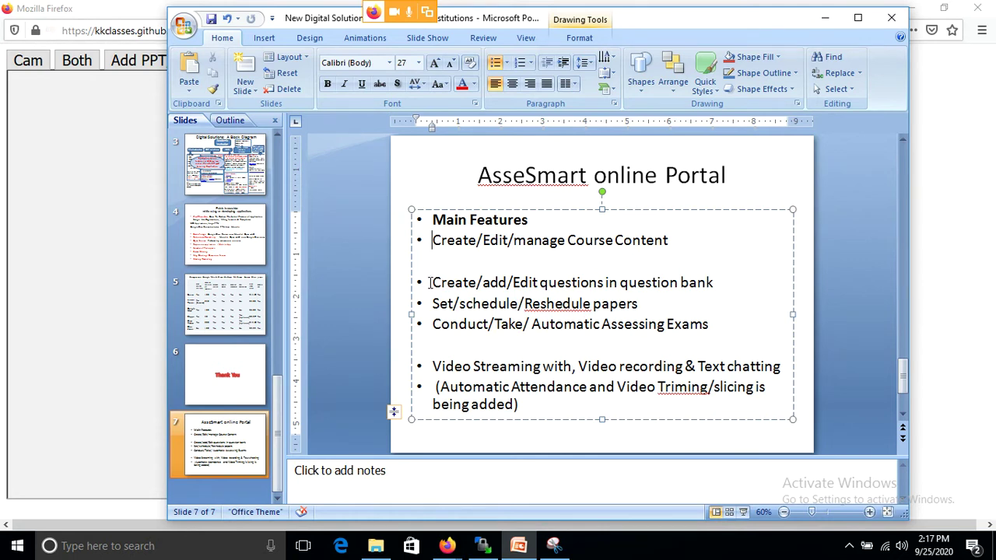
{"action": "left_click_drag", "start_coordinate": [430, 283], "coordinate": [477, 284]}
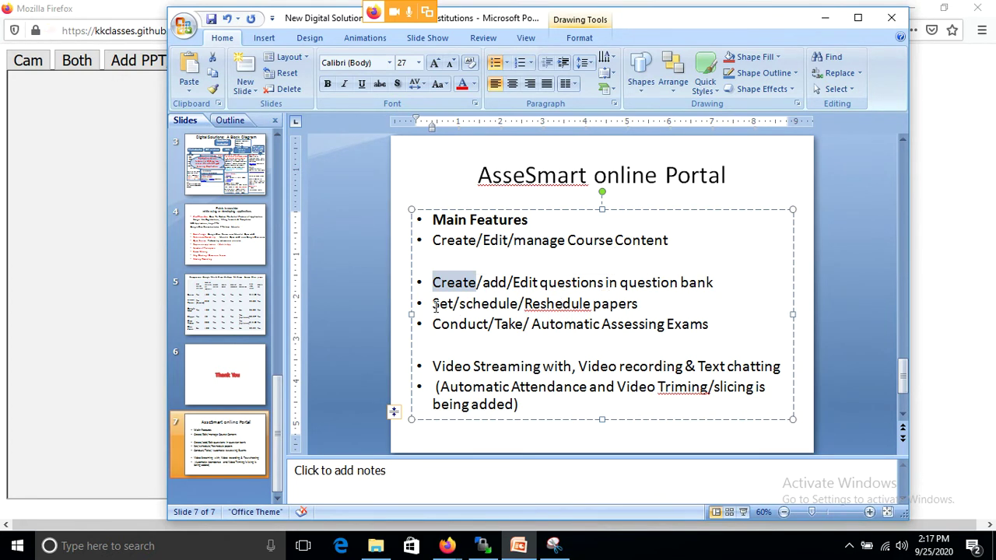
{"action": "left_click_drag", "start_coordinate": [434, 304], "coordinate": [458, 303]}
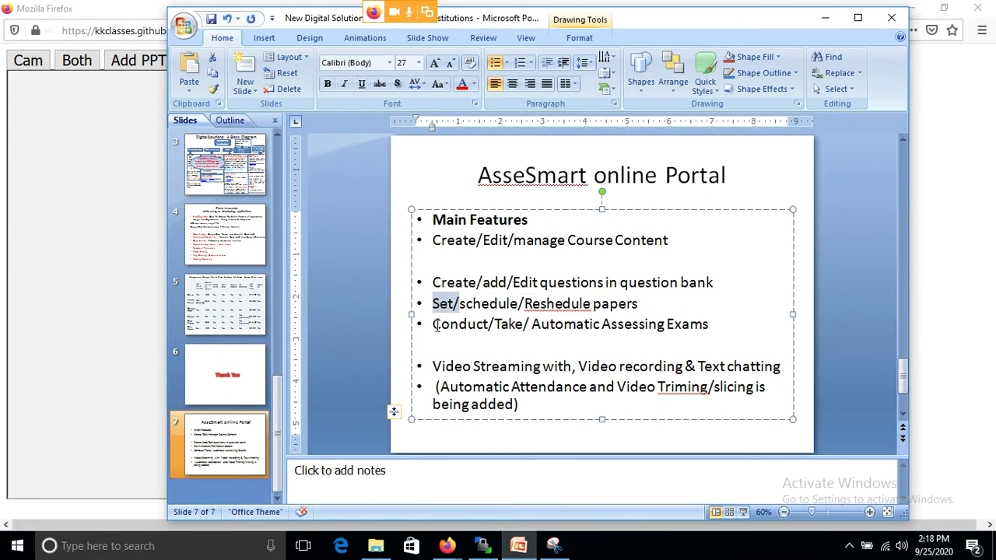
{"action": "left_click_drag", "start_coordinate": [437, 325], "coordinate": [503, 326]}
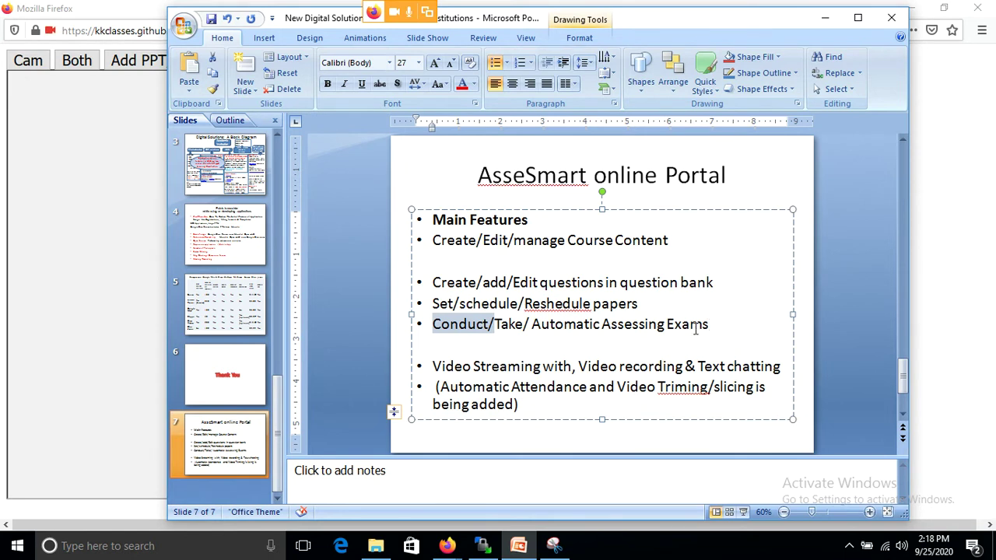
Highlight Video Streaming, Video recording and Text chatting, then minimize PowerPoint
{"action": "left_click_drag", "start_coordinate": [432, 368], "coordinate": [541, 372]}
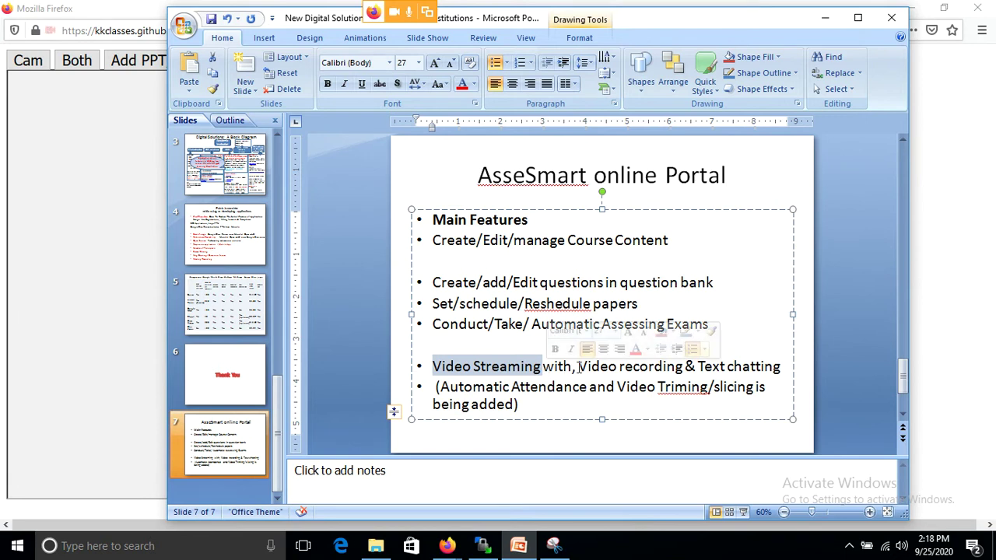
{"action": "left_click", "coordinate": [578, 365]}
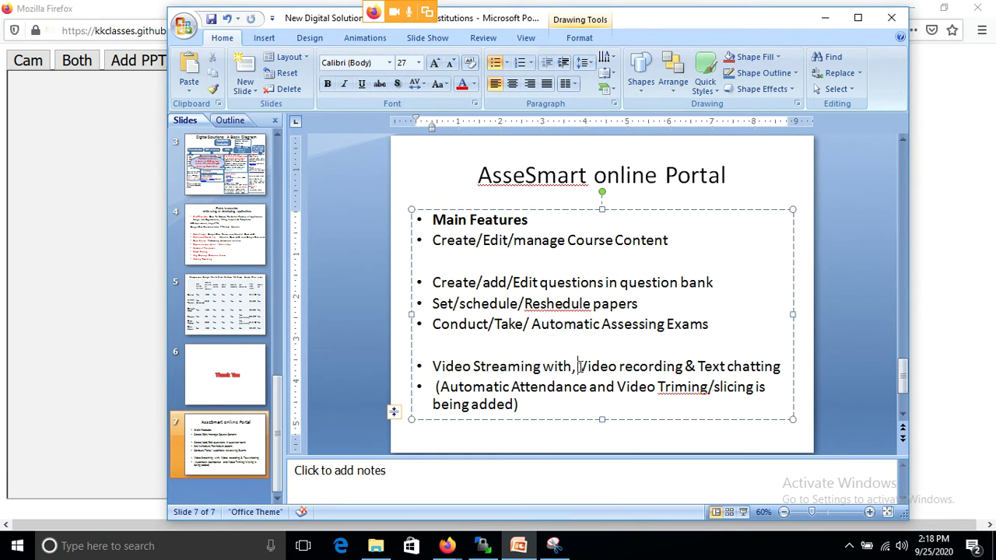
{"action": "left_click_drag", "start_coordinate": [578, 366], "coordinate": [659, 366]}
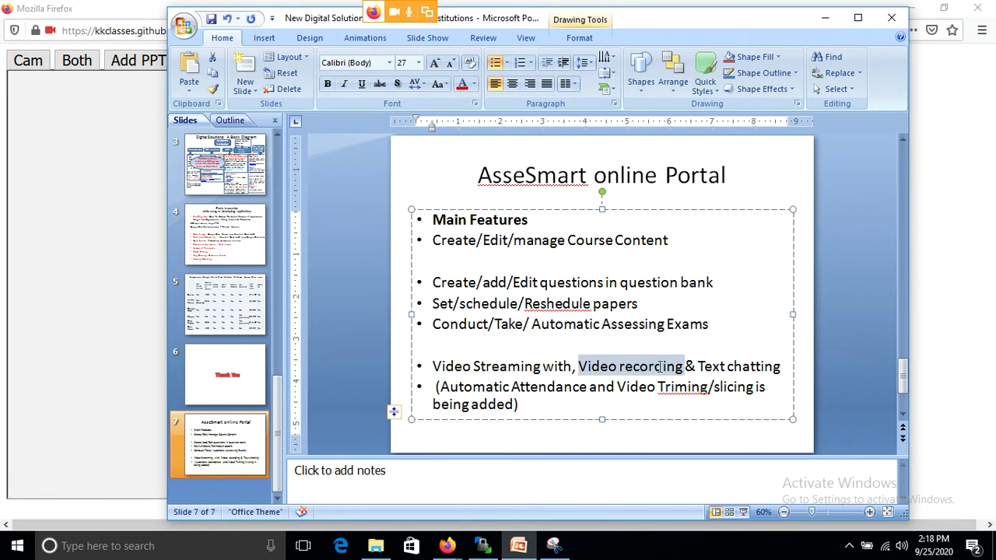
{"action": "left_click_drag", "start_coordinate": [659, 365], "coordinate": [673, 371]}
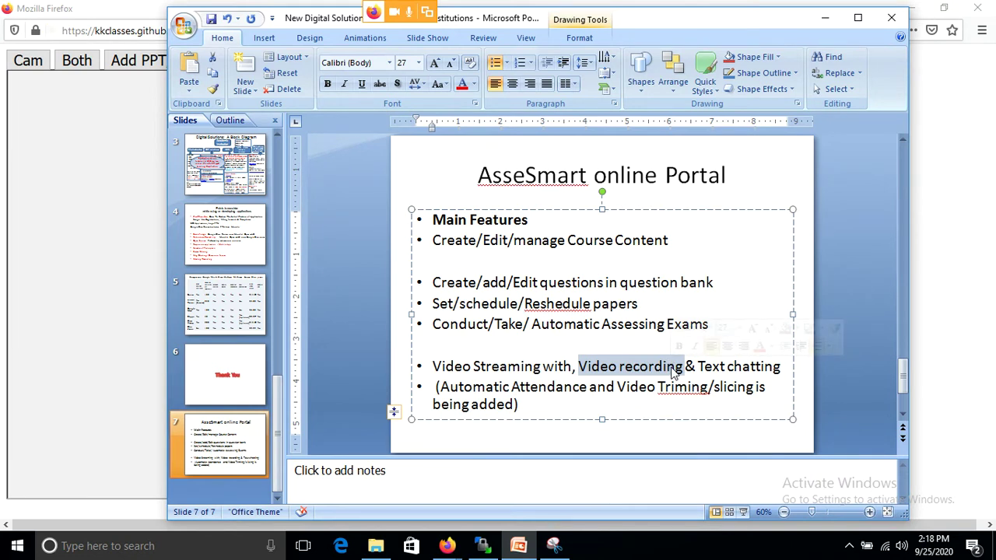
{"action": "left_click_drag", "start_coordinate": [697, 365], "coordinate": [755, 368]}
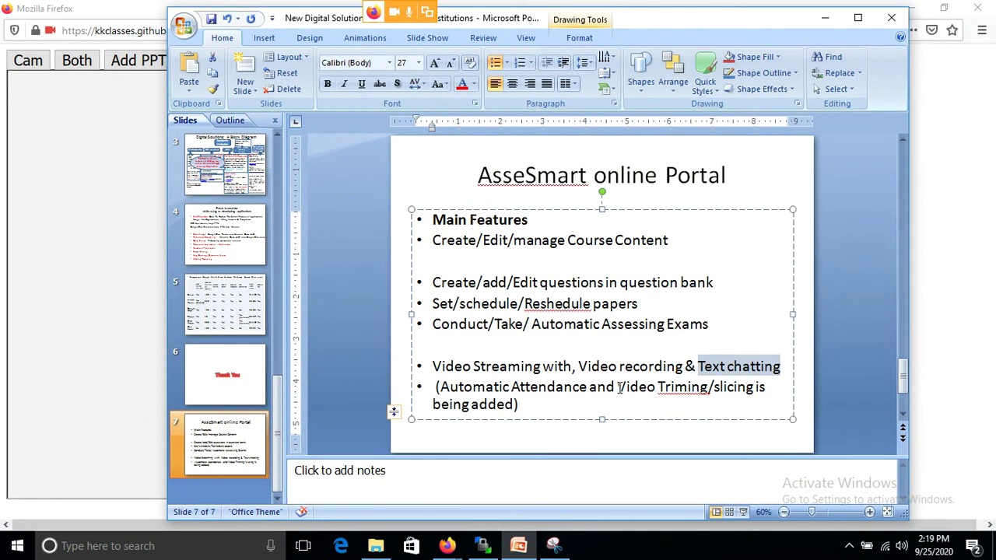
{"action": "left_click", "coordinate": [825, 24]}
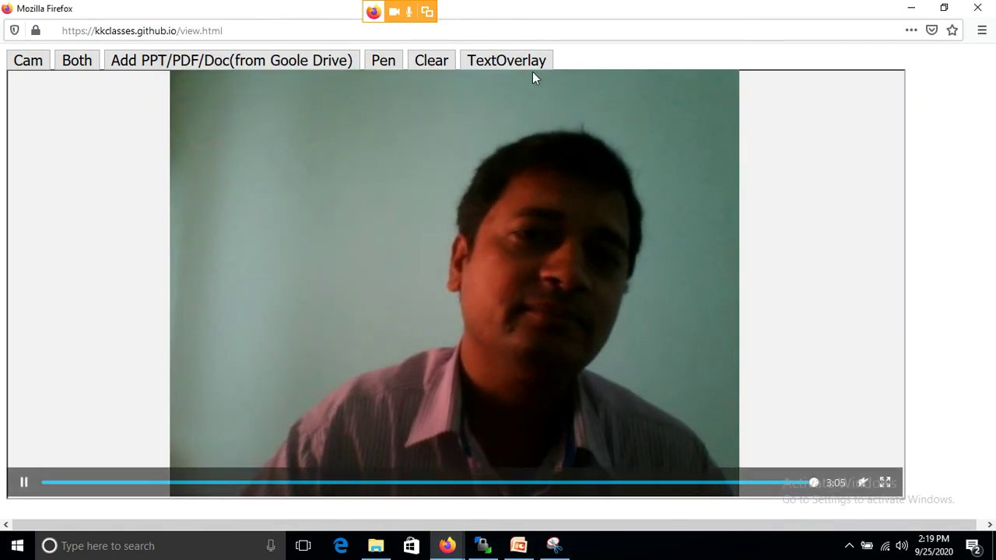
Minimize the stream viewer and switch to the SmartAssess portal tab in the other Firefox window
{"action": "left_click", "coordinate": [903, 12]}
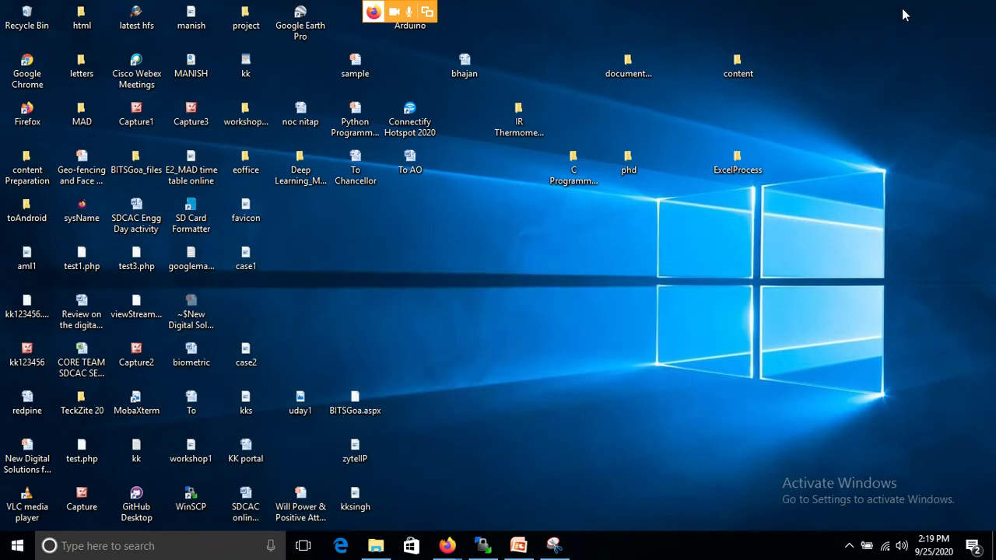
{"action": "mouse_move", "coordinate": [447, 545]}
{"action": "left_click", "coordinate": [411, 490]}
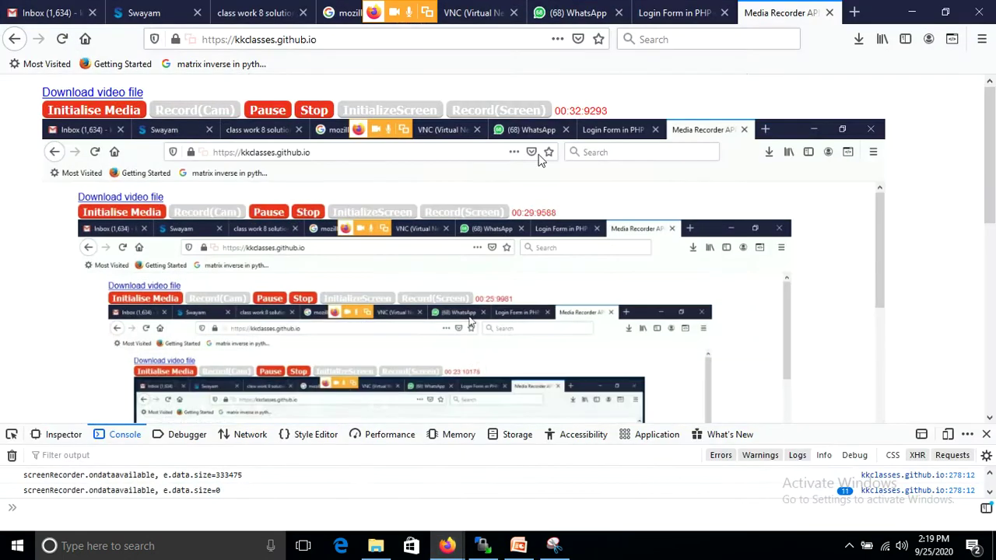
{"action": "left_click", "coordinate": [666, 16]}
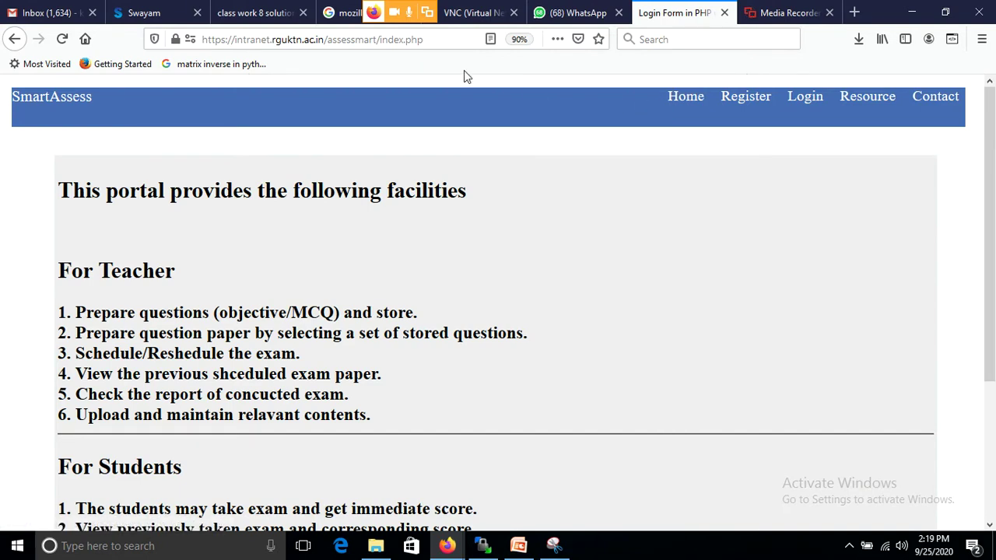
{"action": "left_click", "coordinate": [366, 38]}
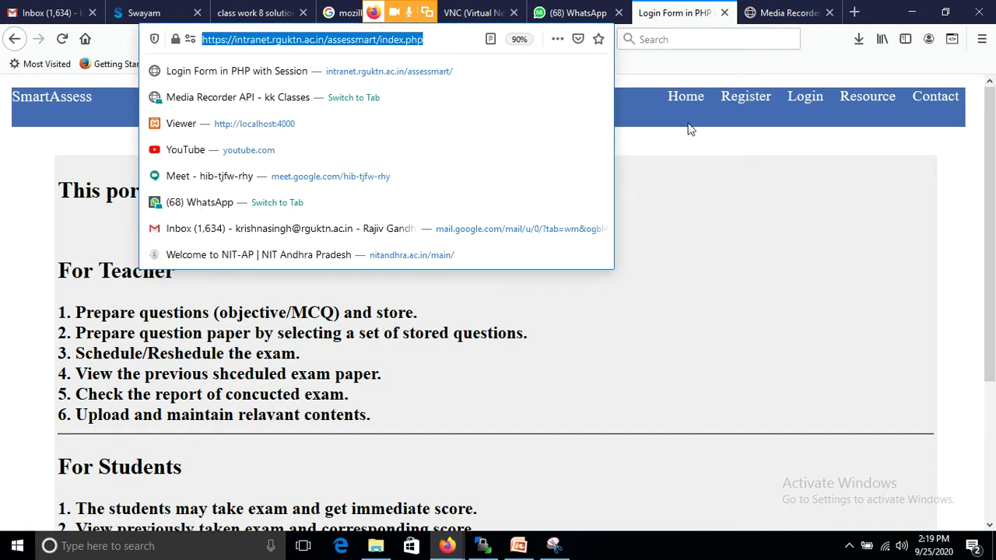
{"action": "left_click", "coordinate": [751, 117]}
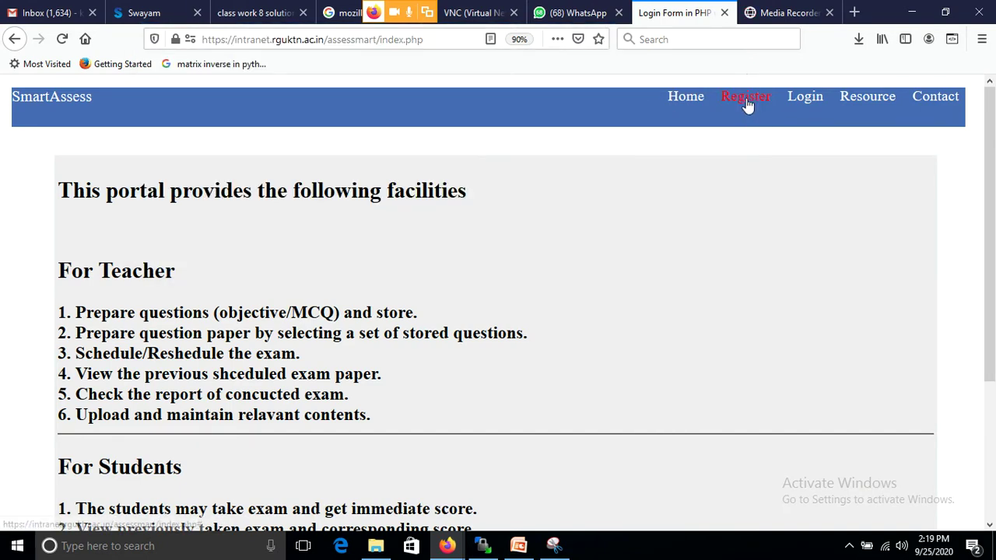
Open and close the registration form, then sign in with the saved teacher login
{"action": "left_click", "coordinate": [747, 101]}
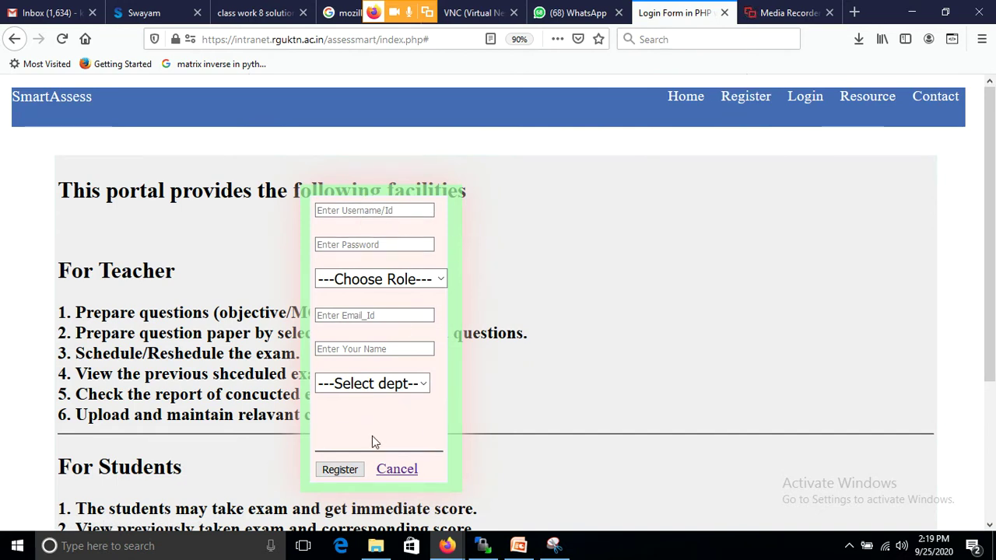
{"action": "left_click", "coordinate": [412, 469]}
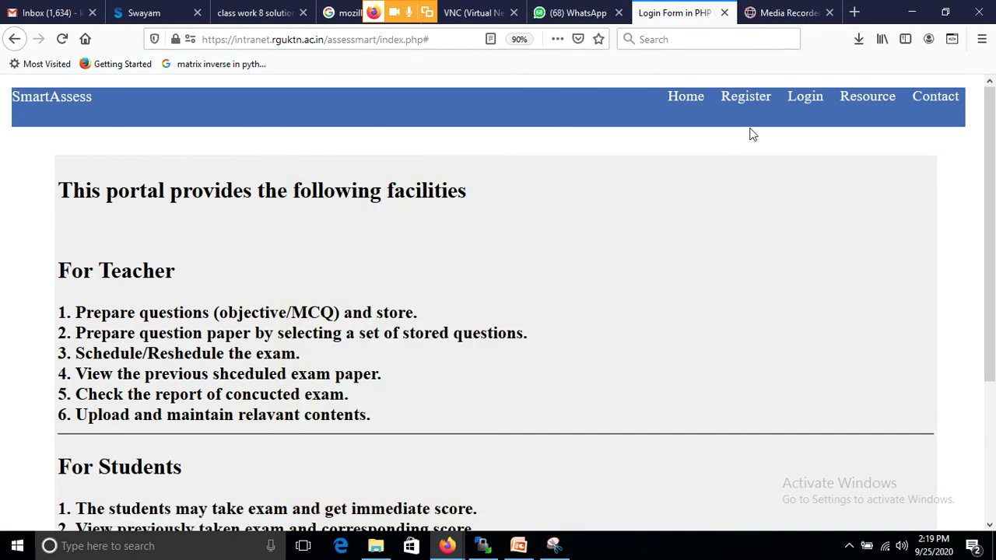
{"action": "left_click", "coordinate": [804, 101]}
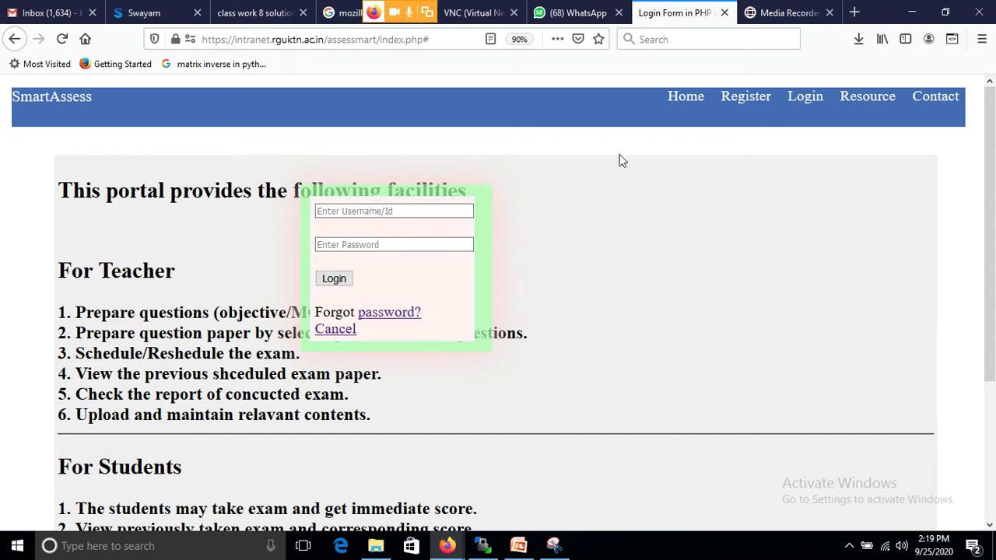
{"action": "left_click", "coordinate": [431, 210]}
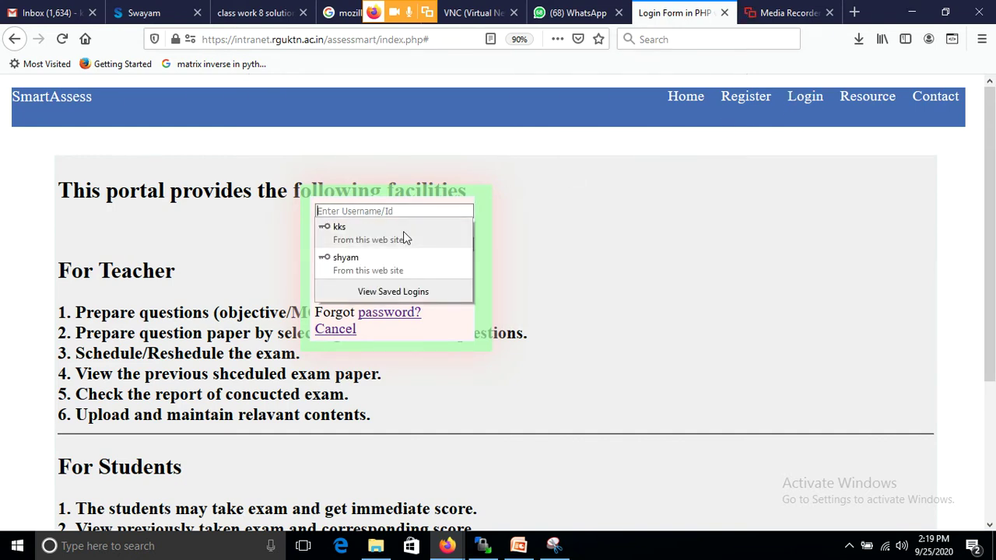
{"action": "left_click", "coordinate": [403, 231]}
{"action": "left_click", "coordinate": [336, 279]}
{"action": "mouse_move", "coordinate": [527, 118]}
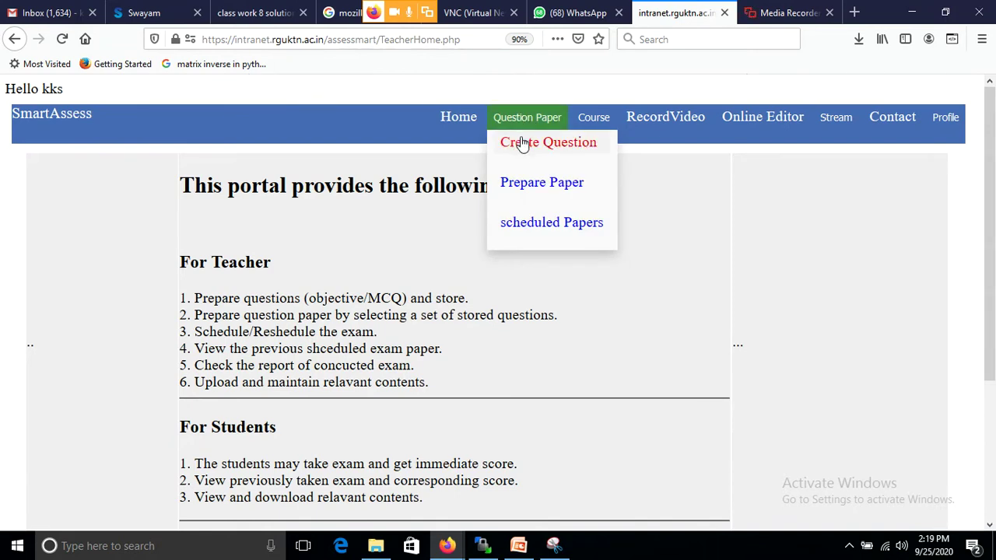
Start a new question with department CSE and subject Other
{"action": "left_click", "coordinate": [521, 145]}
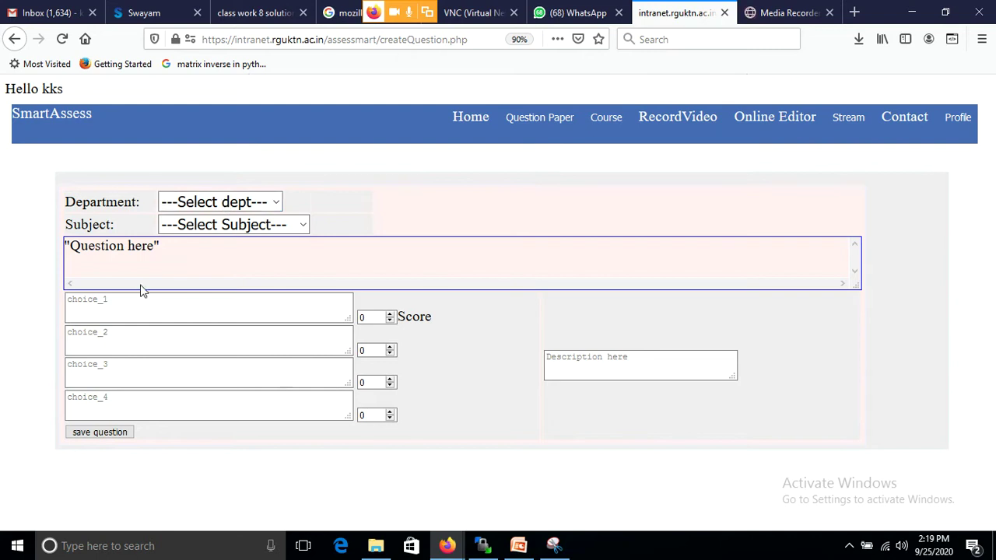
{"action": "left_click", "coordinate": [277, 204]}
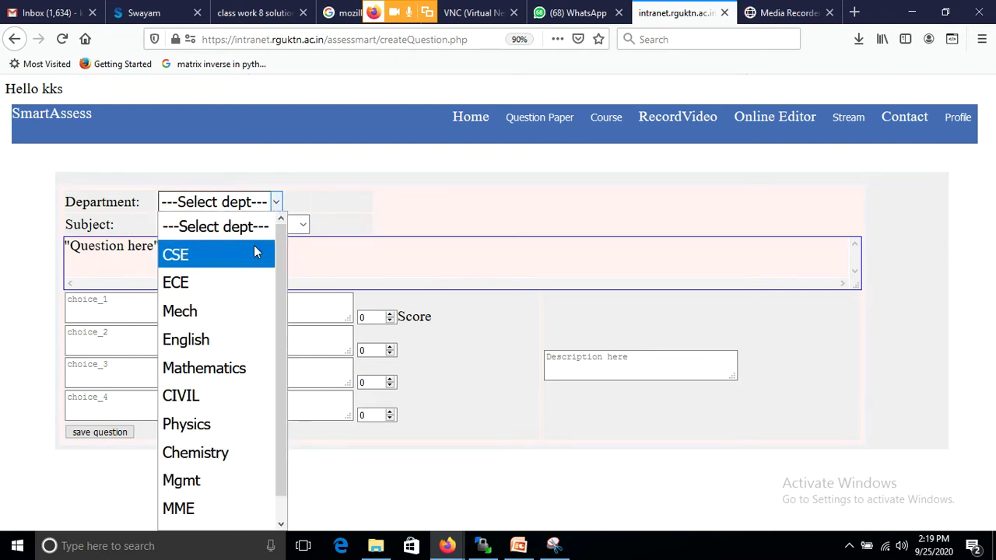
{"action": "left_click", "coordinate": [257, 254]}
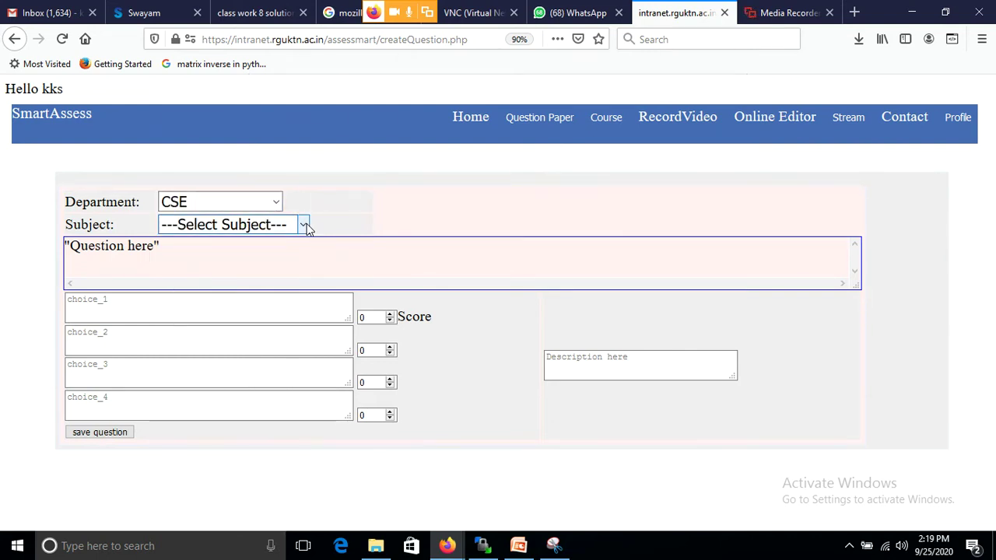
{"action": "left_click", "coordinate": [302, 224]}
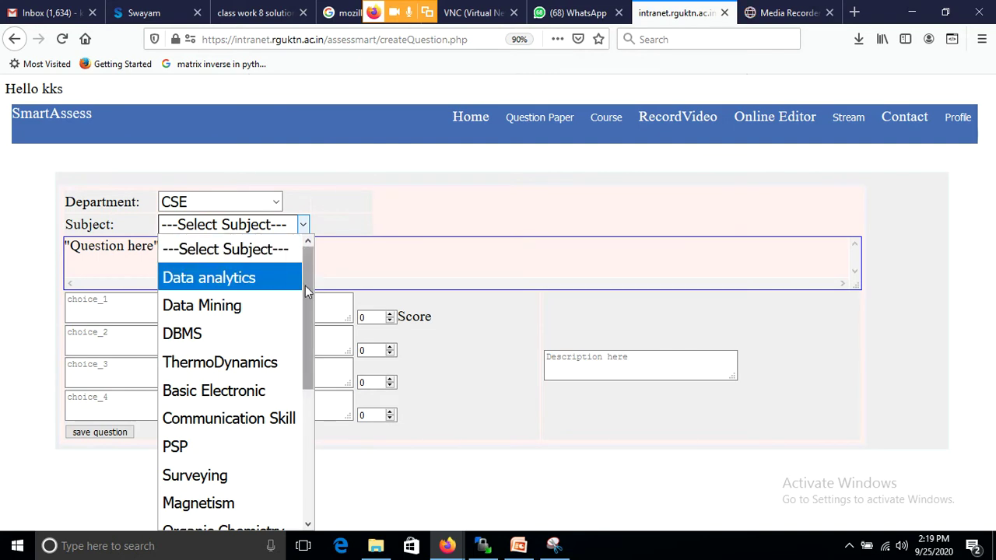
{"action": "left_click_drag", "start_coordinate": [305, 286], "coordinate": [283, 462]}
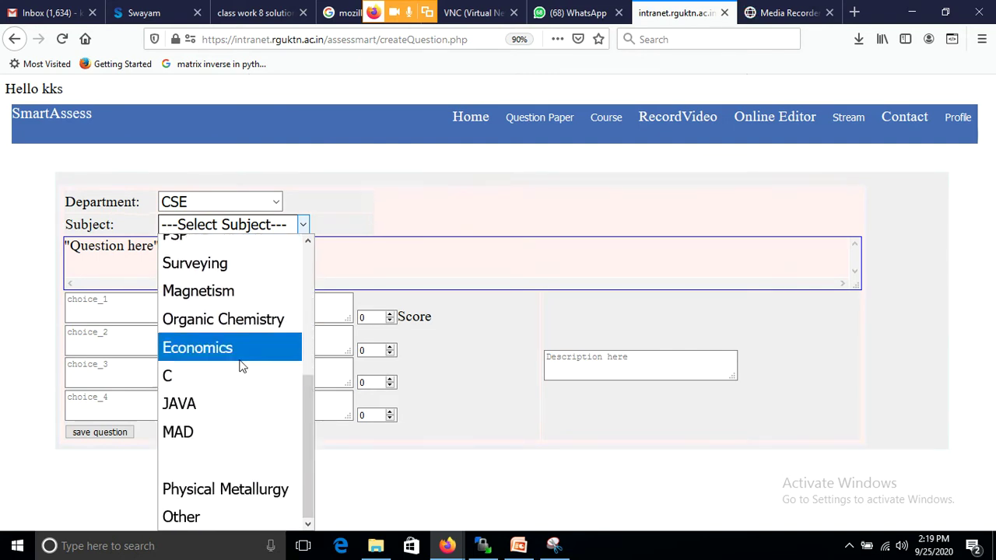
{"action": "left_click", "coordinate": [192, 514]}
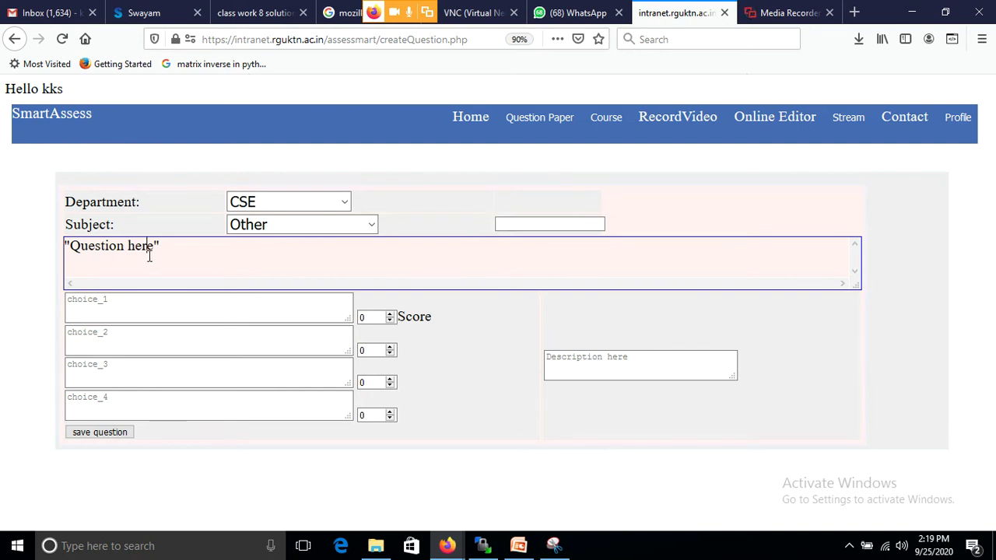
Drag the question text box's resize handle down to make it taller
{"action": "left_click_drag", "start_coordinate": [165, 248], "coordinate": [59, 249]}
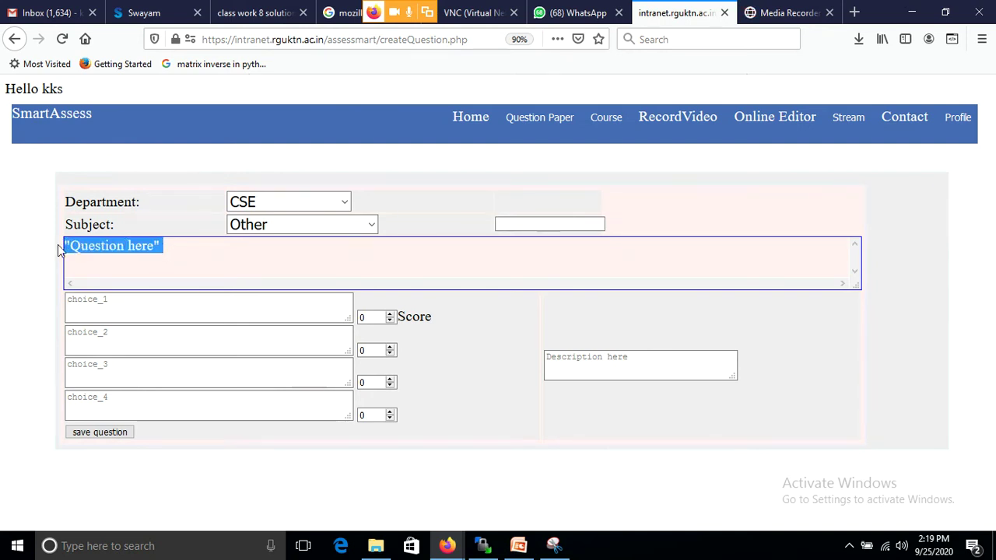
{"action": "left_click", "coordinate": [179, 253]}
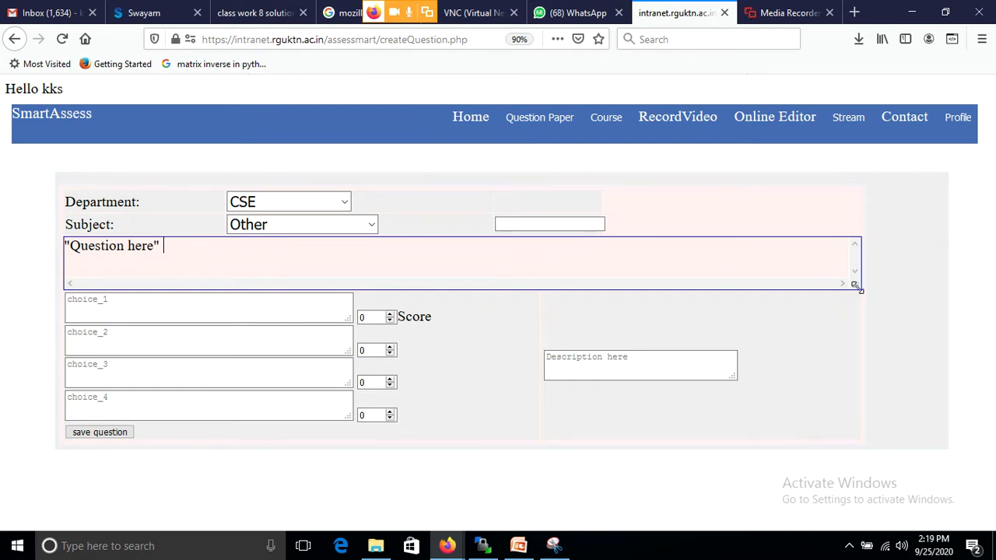
{"action": "mouse_move", "coordinate": [855, 285]}
{"action": "left_mouse_down"}
{"action": "mouse_move", "coordinate": [831, 382]}
{"action": "mouse_move", "coordinate": [837, 358]}
{"action": "left_mouse_up"}
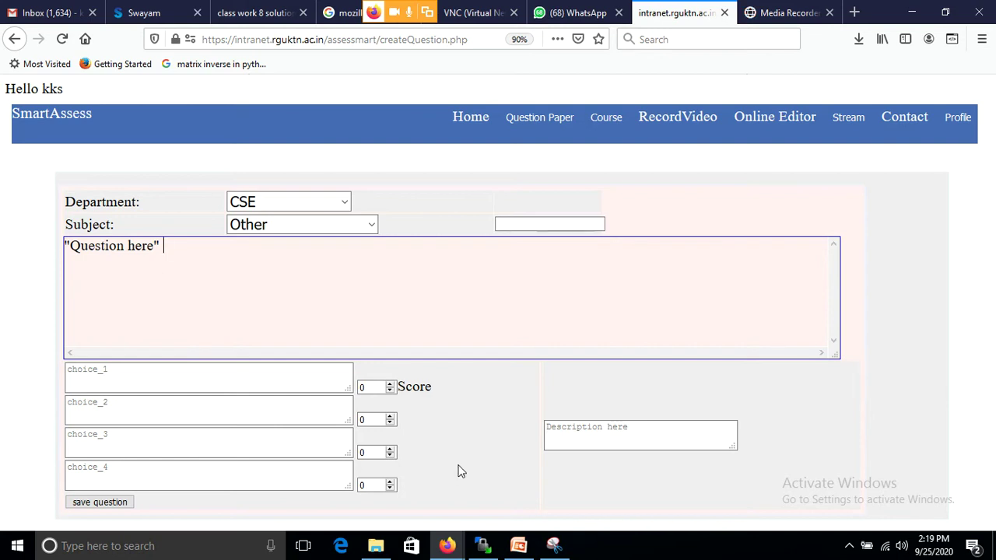
{"action": "left_click", "coordinate": [553, 546]}
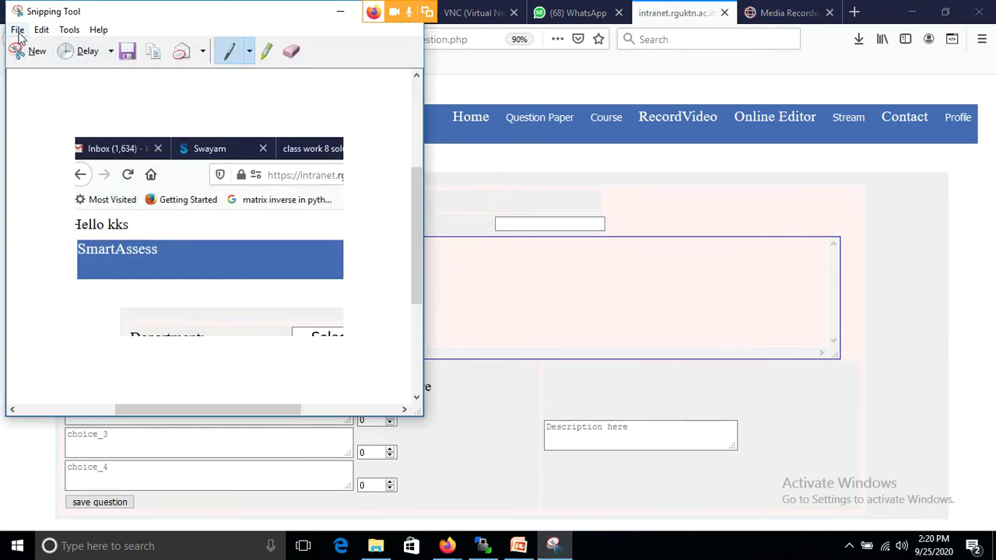
Snip the form's header, CSE/Other choices and question text, and copy the snip
{"action": "left_click", "coordinate": [35, 52]}
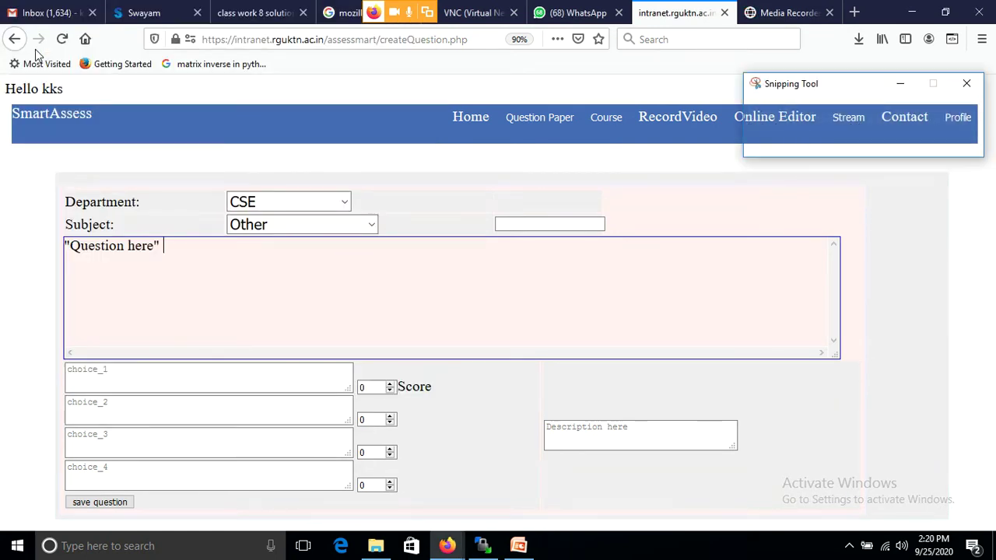
{"action": "mouse_move", "coordinate": [8, 6]}
{"action": "left_mouse_down"}
{"action": "mouse_move", "coordinate": [257, 194]}
{"action": "mouse_move", "coordinate": [300, 251]}
{"action": "left_mouse_up"}
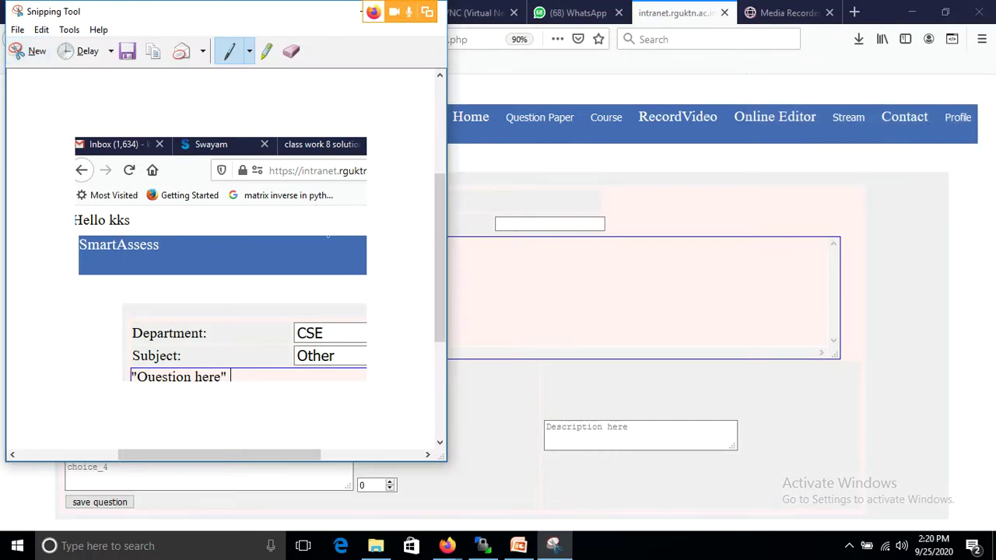
{"action": "left_click", "coordinate": [41, 30]}
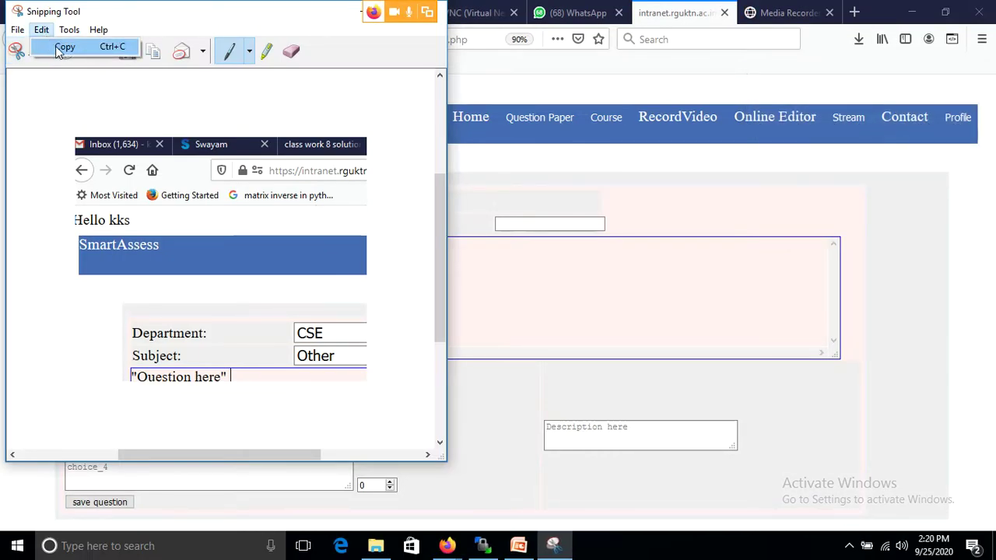
{"action": "left_click", "coordinate": [64, 46]}
Paste the screenshot into the question box, delete it, then go to Prepare Paper
{"action": "left_click", "coordinate": [357, 11]}
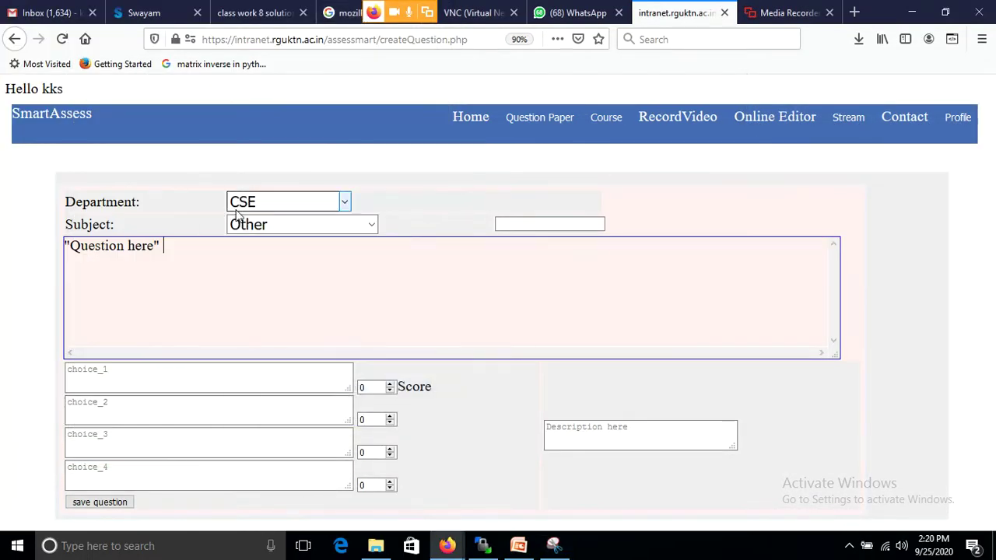
{"action": "key", "text": "ctrl+v"}
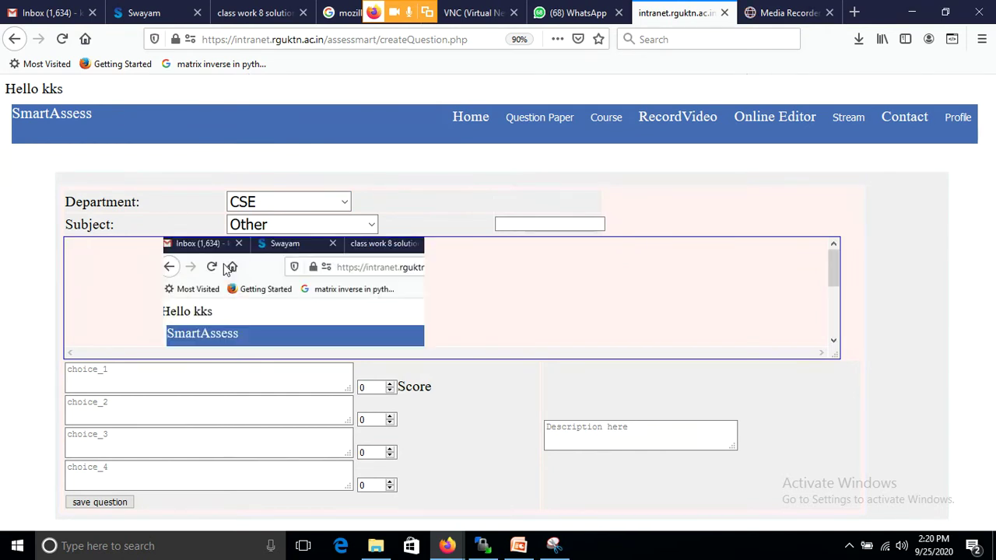
{"action": "left_click", "coordinate": [289, 298]}
{"action": "key", "text": "Delete"}
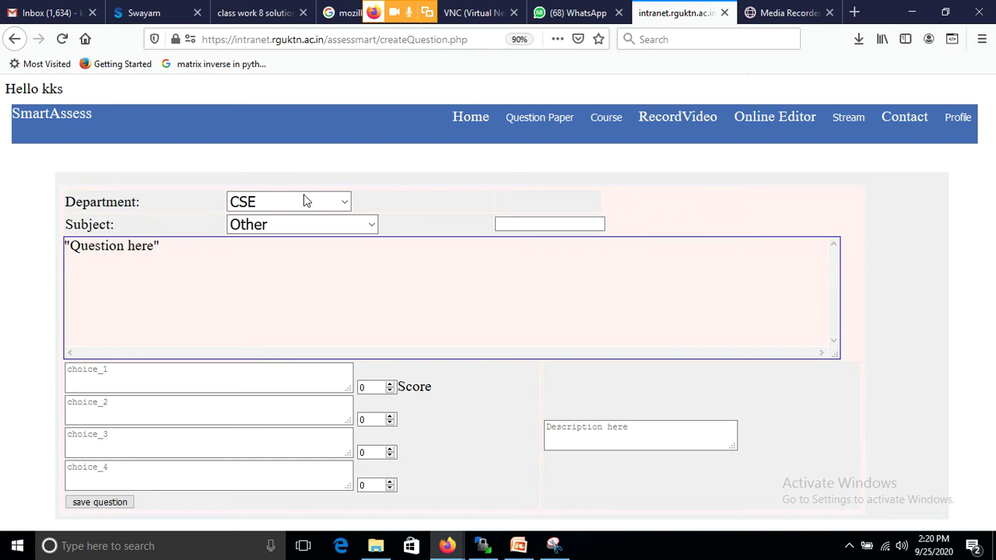
{"action": "mouse_move", "coordinate": [539, 116]}
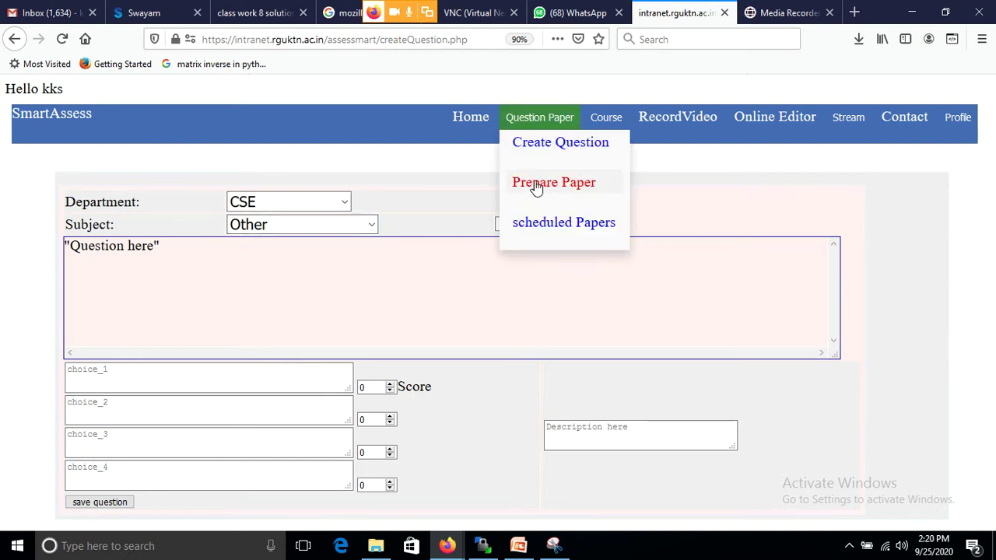
{"action": "left_click", "coordinate": [533, 187]}
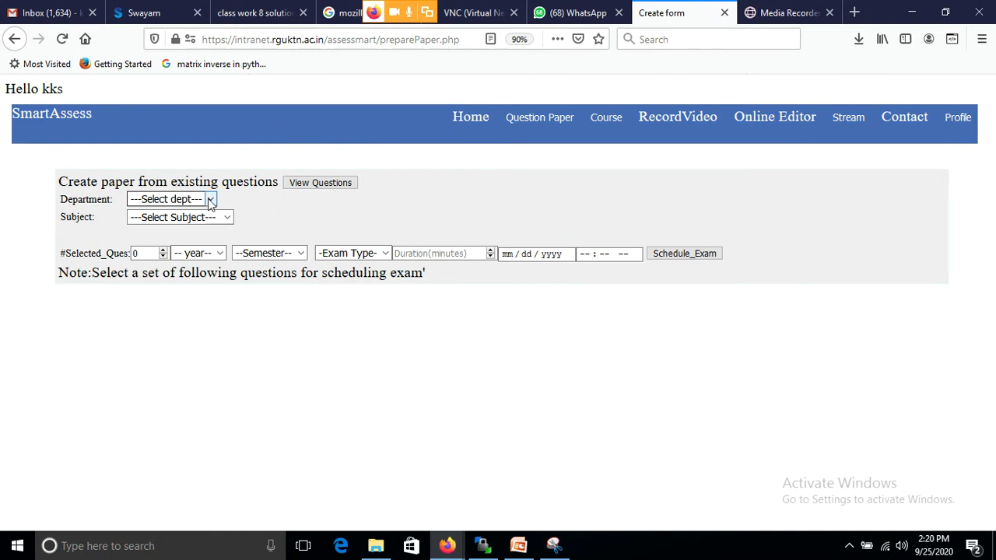
List the existing questions for department CSE and subject Data analytics
{"action": "left_click", "coordinate": [208, 200]}
{"action": "left_click", "coordinate": [197, 229]}
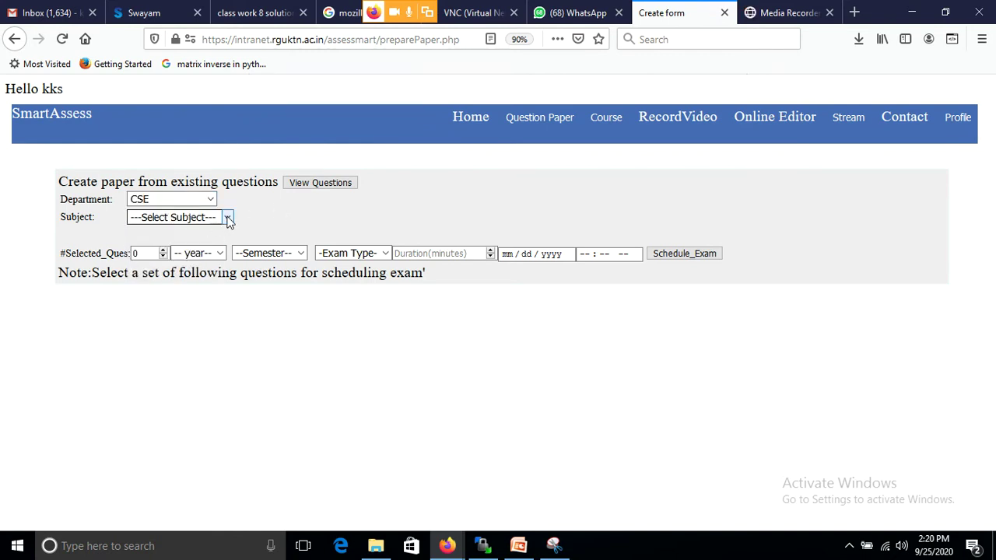
{"action": "left_click", "coordinate": [225, 218]}
{"action": "left_click", "coordinate": [192, 255]}
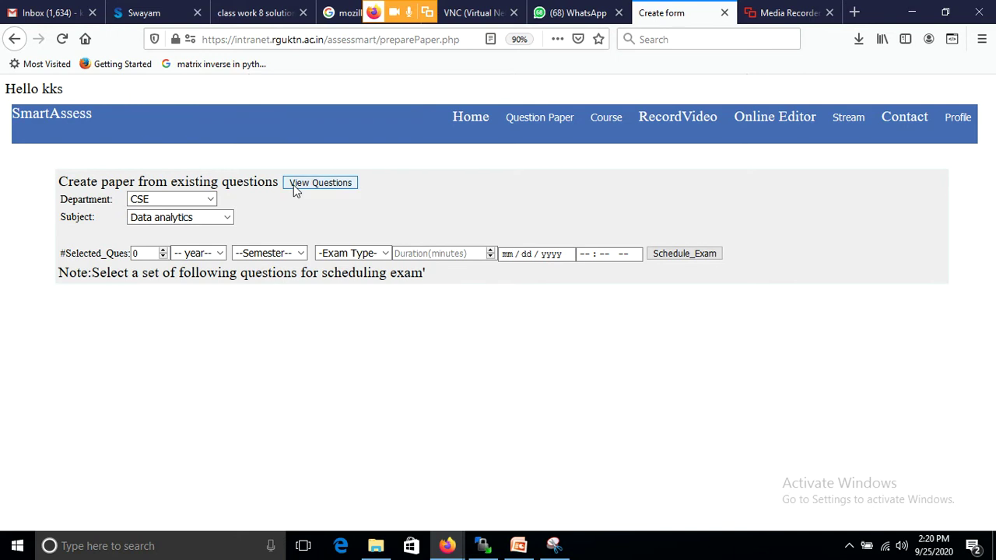
{"action": "left_click", "coordinate": [313, 187]}
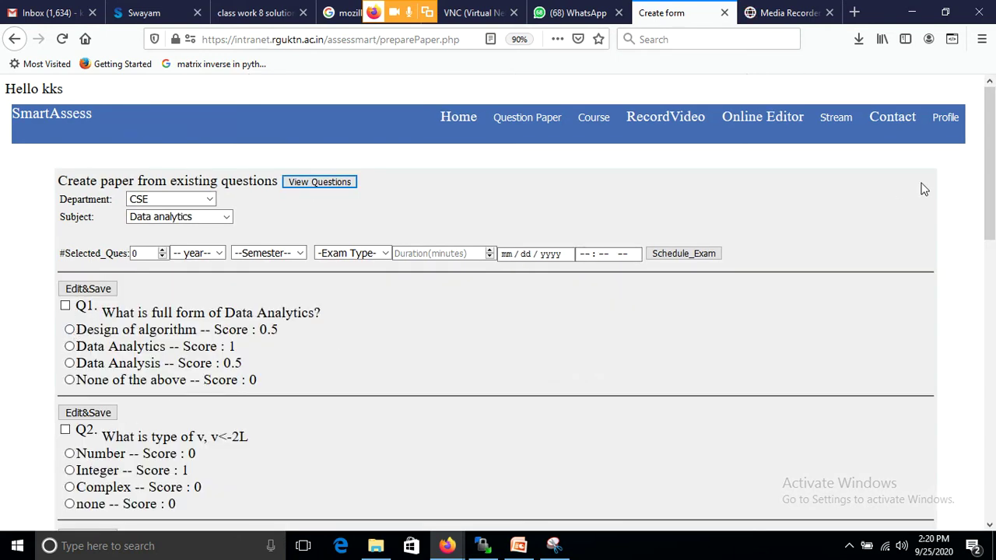
{"action": "left_click_drag", "start_coordinate": [990, 197], "coordinate": [903, 458]}
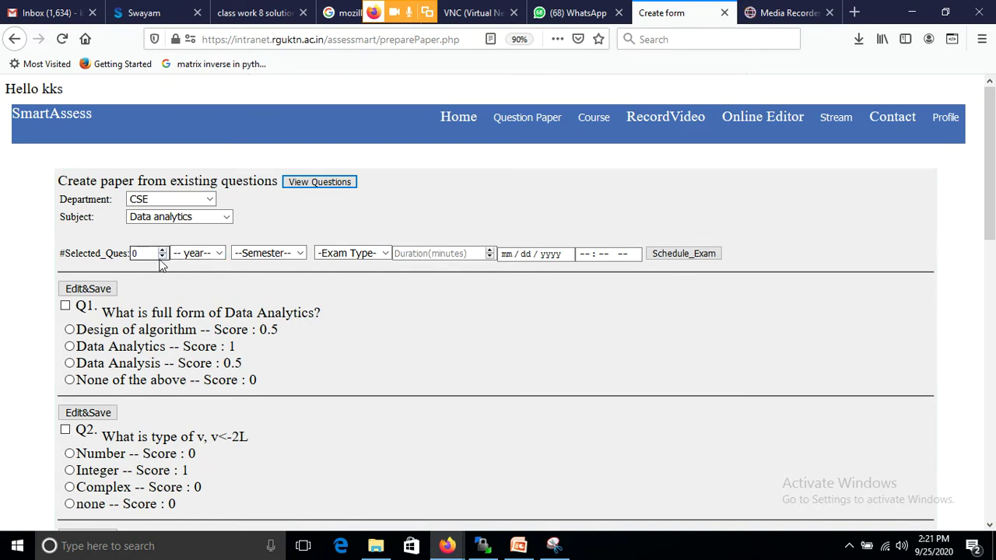
Tick Q1 and Q2 for the paper and set the exam type to classTest
{"action": "left_click", "coordinate": [67, 307]}
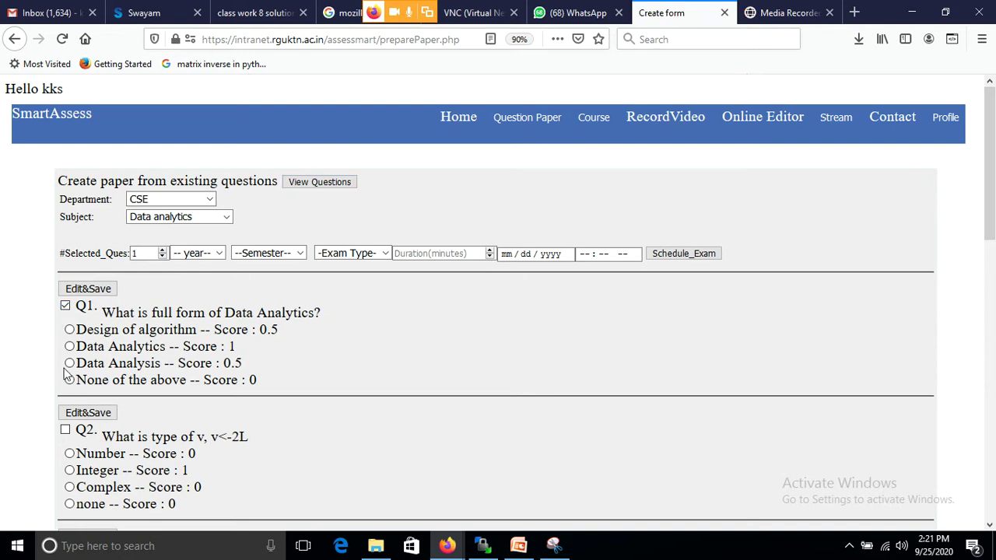
{"action": "left_click", "coordinate": [67, 430]}
{"action": "left_click", "coordinate": [219, 253]}
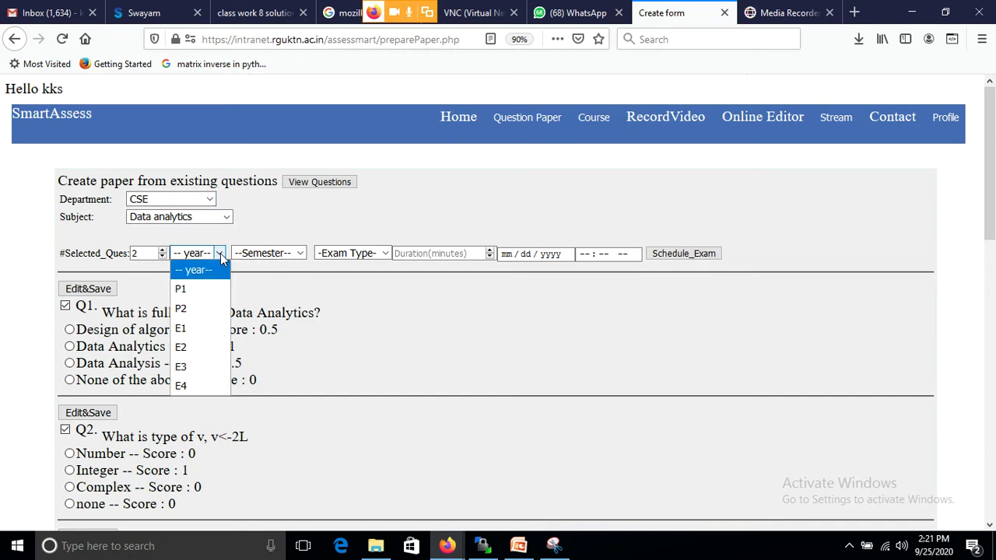
{"action": "left_click", "coordinate": [381, 254]}
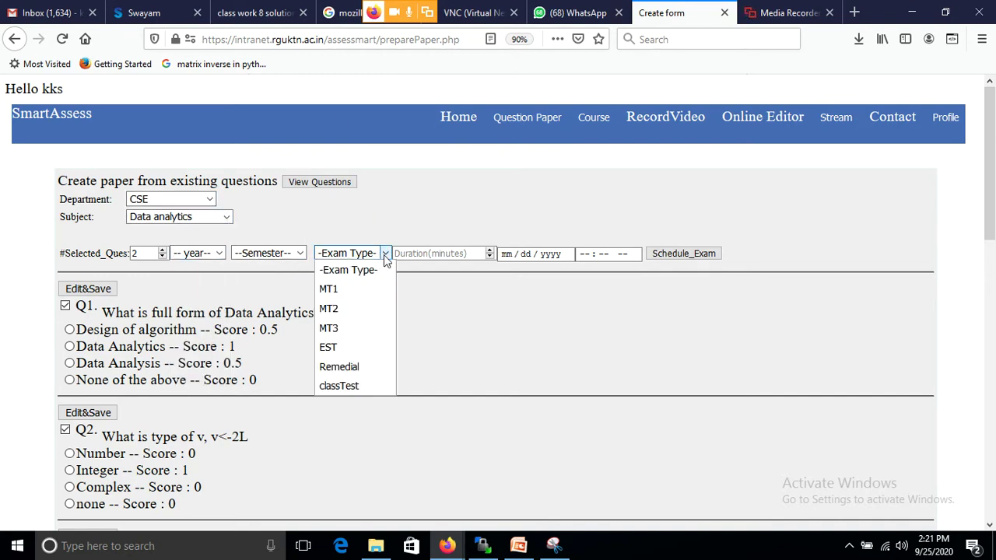
{"action": "left_click", "coordinate": [337, 387]}
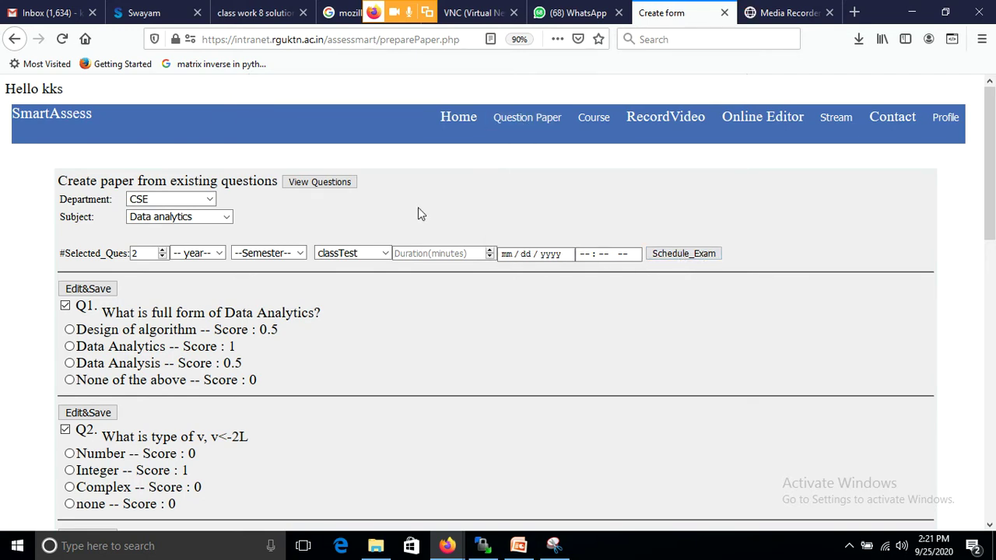
{"action": "mouse_move", "coordinate": [526, 118]}
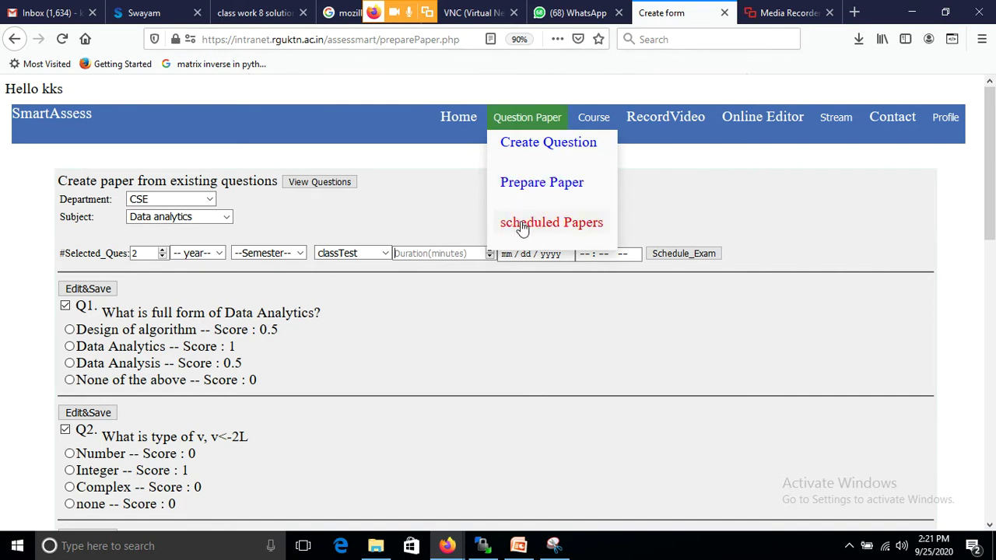
View scheduled paper CSE_E2S1_MAD_classTest_2020-09-11, scroll through its questions, then go back
{"action": "left_click", "coordinate": [544, 224]}
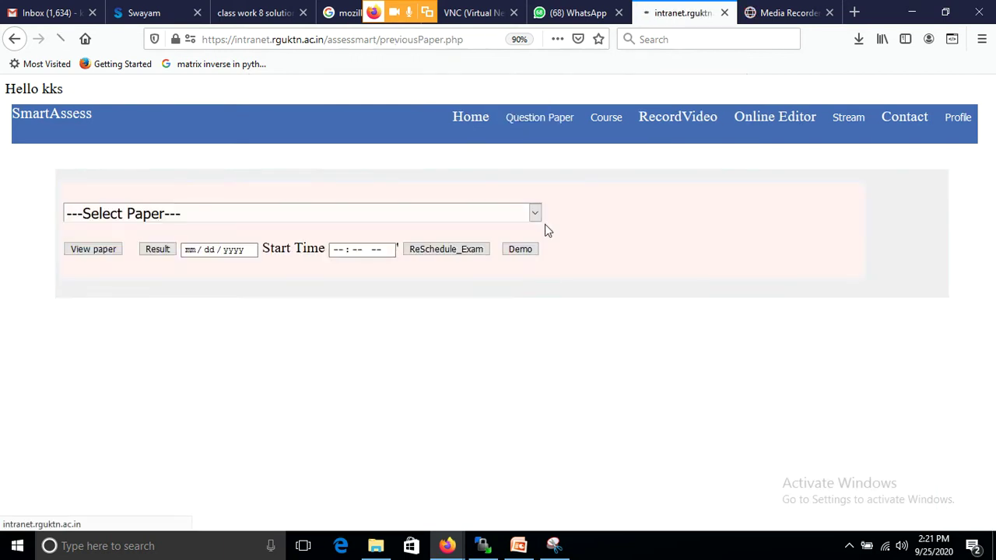
{"action": "left_click", "coordinate": [537, 216]}
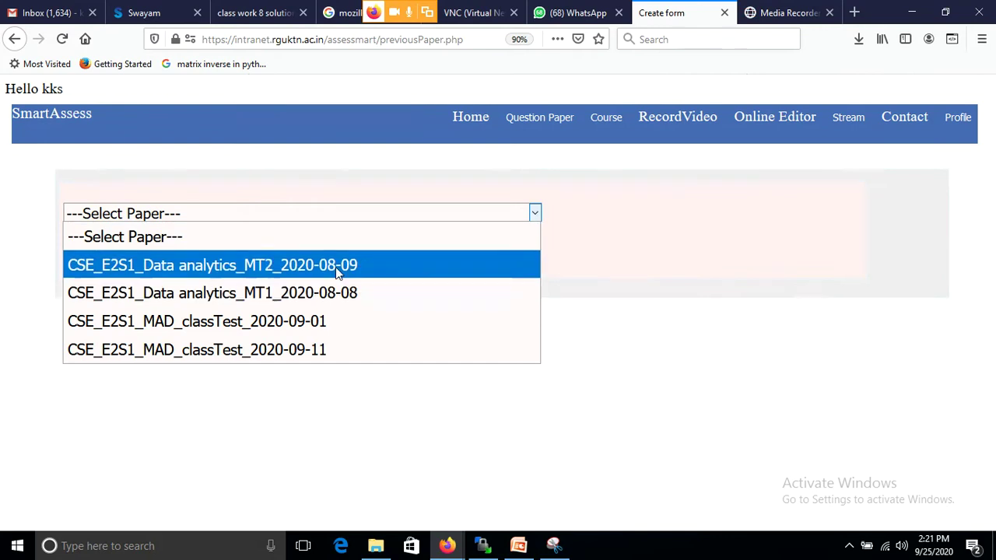
{"action": "left_click", "coordinate": [318, 350]}
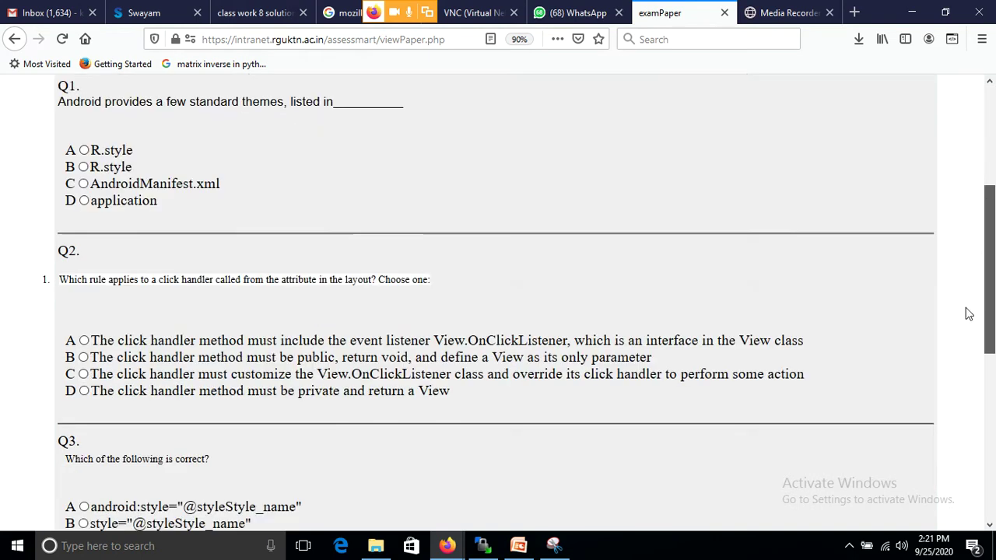
{"action": "scroll", "coordinate": [958, 378], "scroll_direction": "down", "scroll_amount": 3}
{"action": "scroll", "coordinate": [958, 378], "scroll_direction": "up", "scroll_amount": 6}
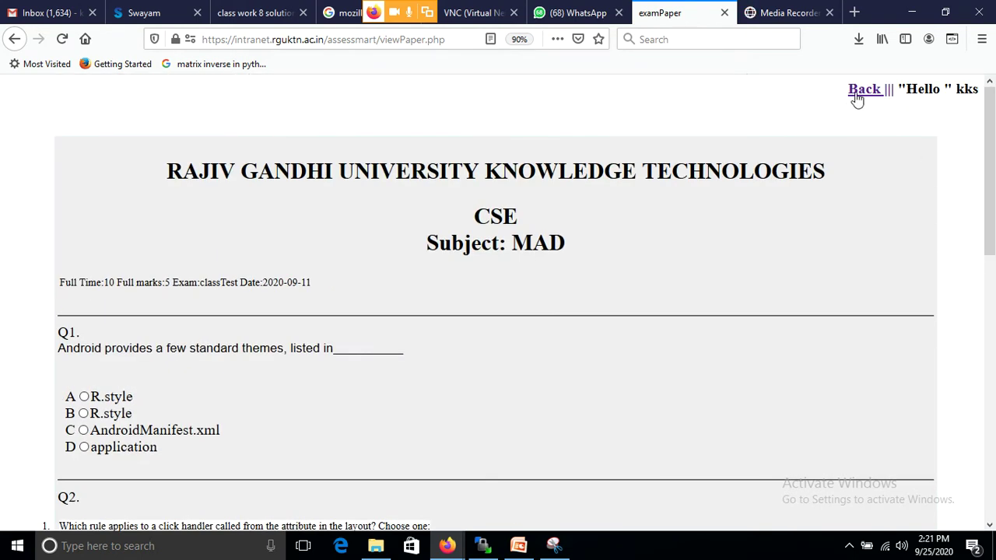
{"action": "left_click", "coordinate": [856, 94]}
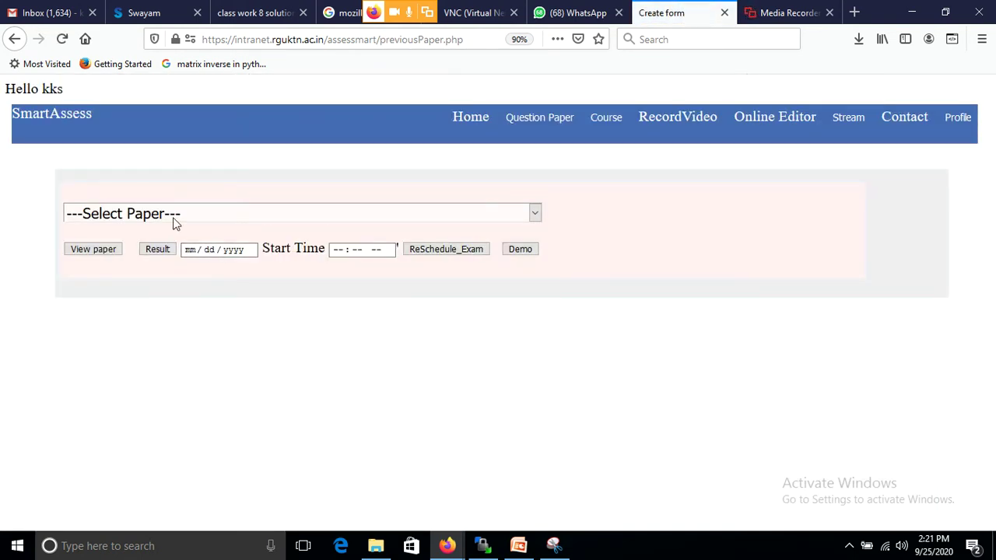
Select CSE_E2S1_MAD_classTest_2020-09-11 and show its results for 68 candidates
{"action": "left_click", "coordinate": [175, 222]}
{"action": "left_click", "coordinate": [153, 352]}
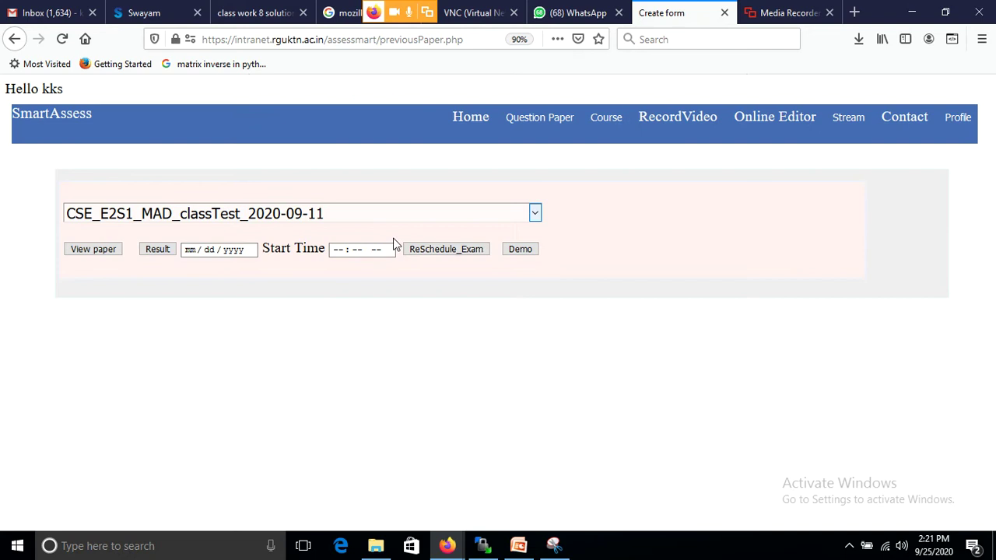
{"action": "left_click", "coordinate": [160, 251]}
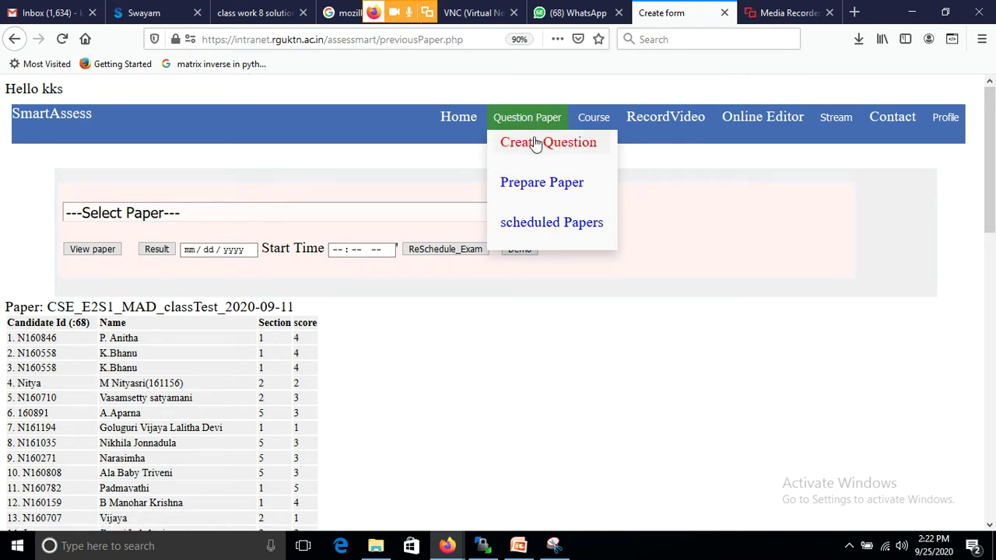
{"action": "mouse_move", "coordinate": [606, 118]}
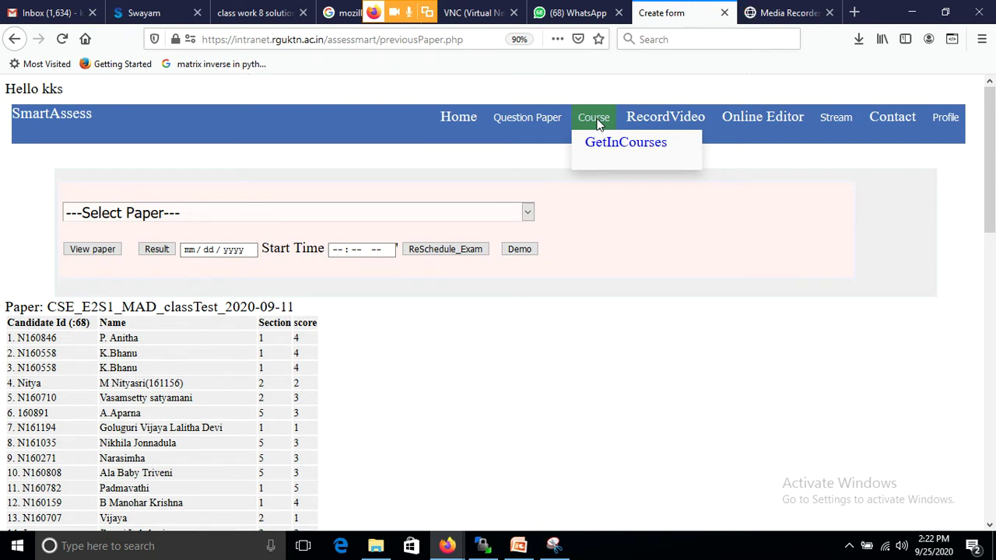
On GetInCourses, choose CSE and Data analytics, then open the Data-analytics course for editing
{"action": "left_click", "coordinate": [599, 149]}
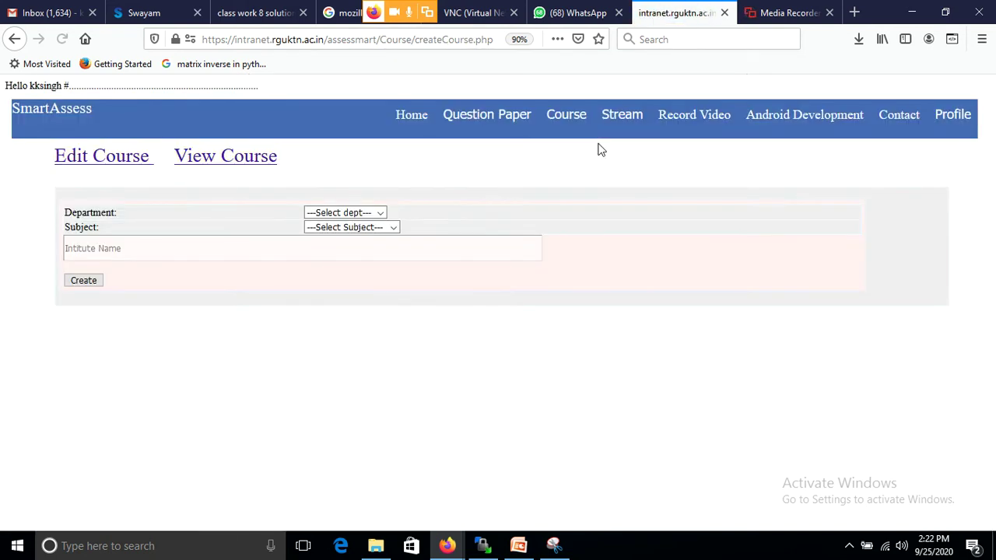
{"action": "left_click", "coordinate": [381, 215]}
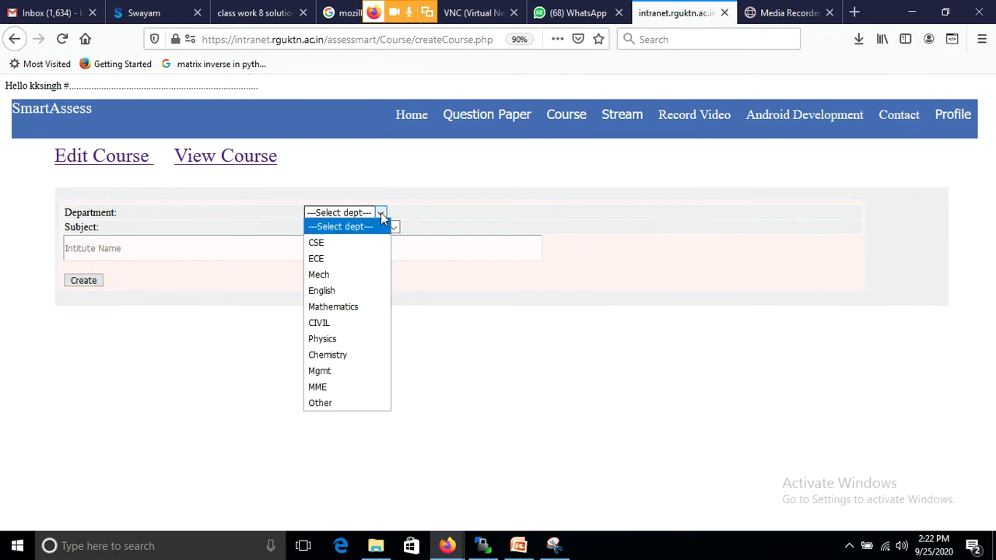
{"action": "left_click", "coordinate": [350, 243]}
{"action": "left_click", "coordinate": [393, 227]}
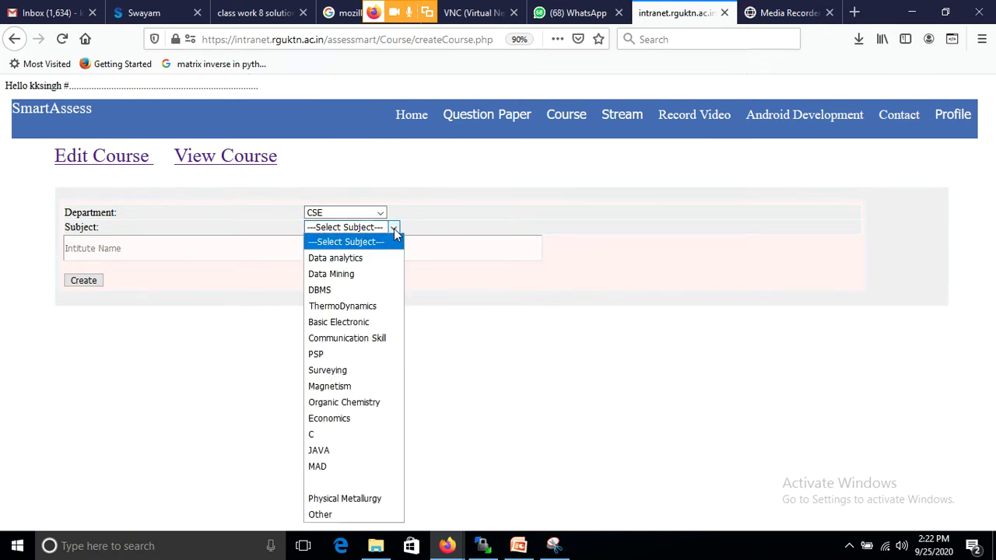
{"action": "left_click", "coordinate": [359, 257]}
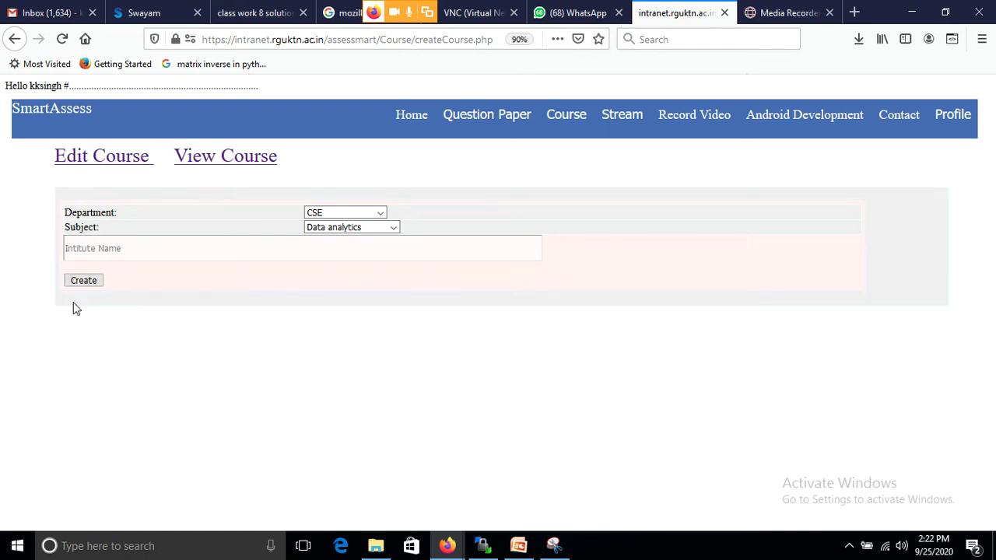
{"action": "left_click", "coordinate": [117, 162]}
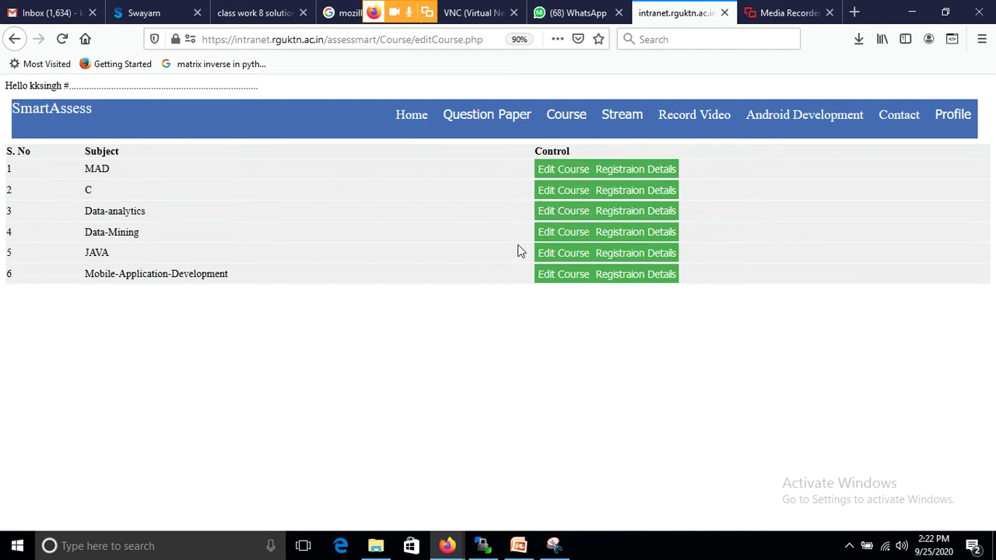
{"action": "left_click", "coordinate": [550, 217]}
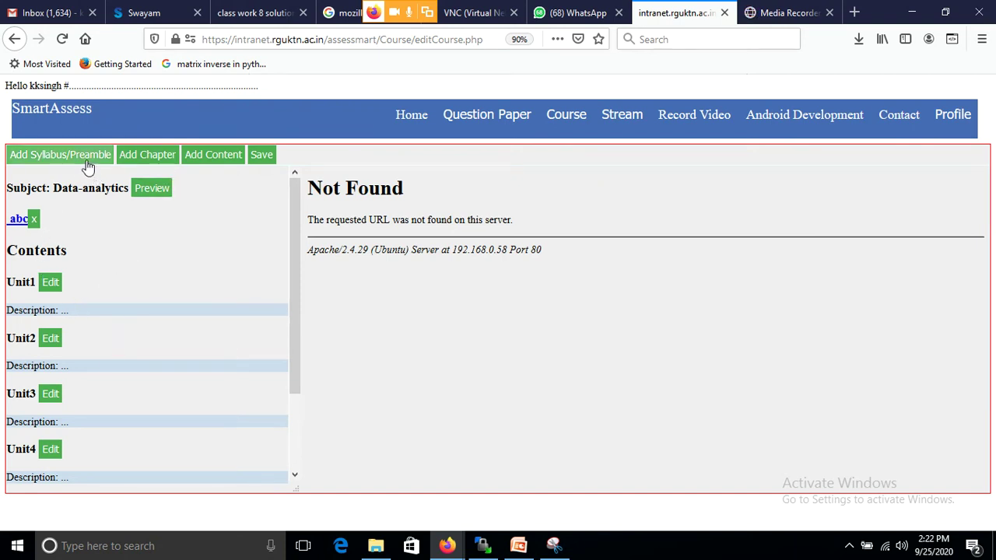
Add chapter2 as a chapter 2 entry under Unit1
{"action": "left_click", "coordinate": [132, 155]}
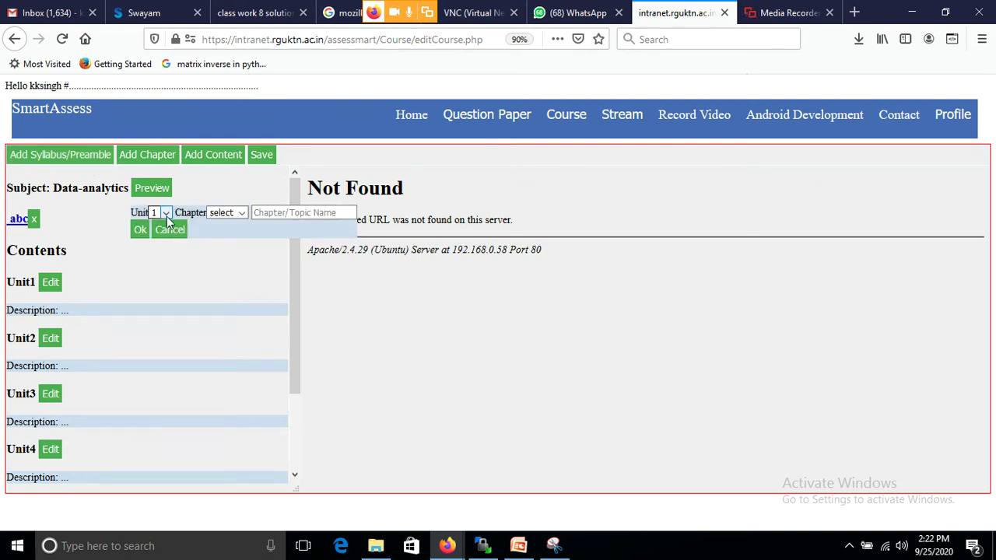
{"action": "left_click", "coordinate": [241, 213]}
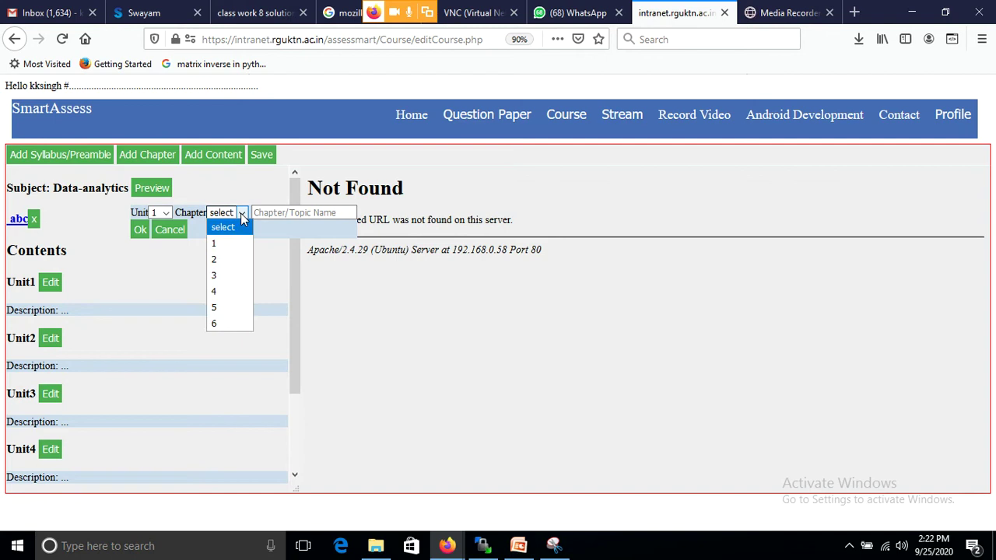
{"action": "left_click", "coordinate": [230, 259]}
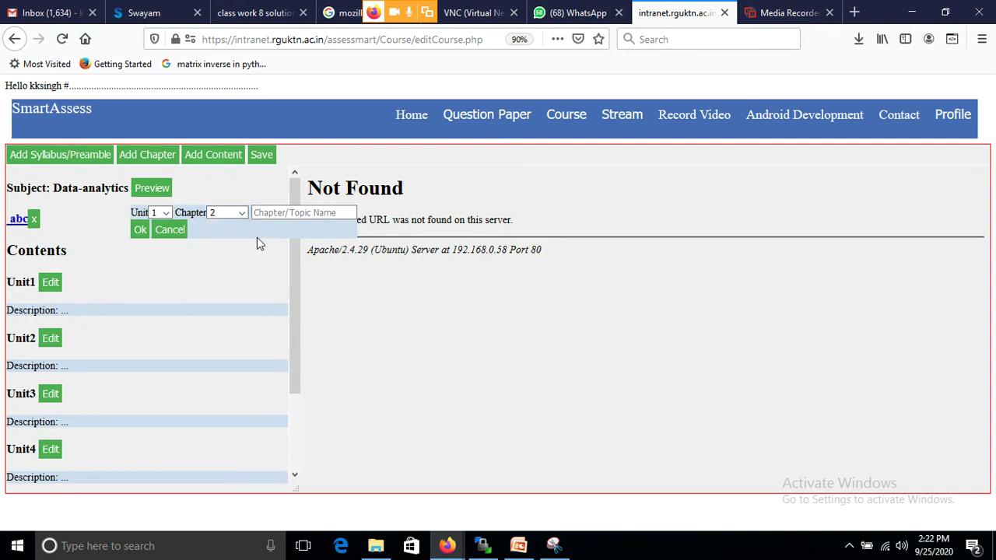
{"action": "left_click", "coordinate": [290, 213]}
{"action": "type", "text": "chapter2"}
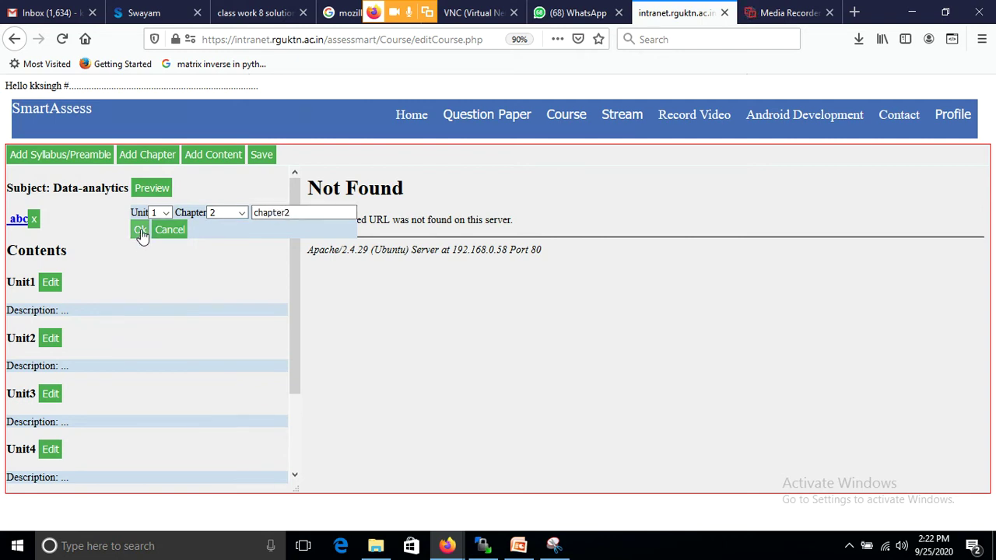
{"action": "left_click", "coordinate": [140, 230]}
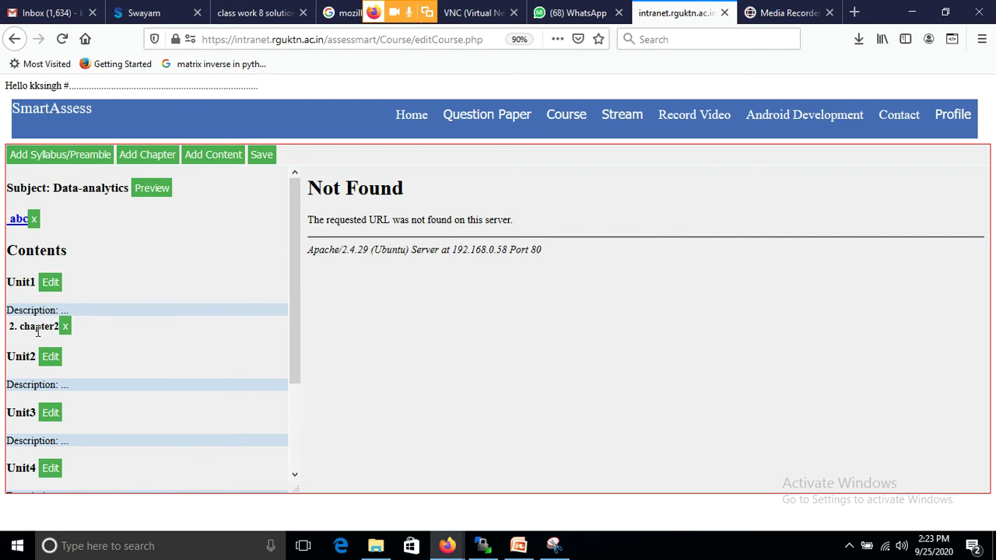
Add topic1 as another chapter 2 entry under Unit1
{"action": "left_click", "coordinate": [138, 162]}
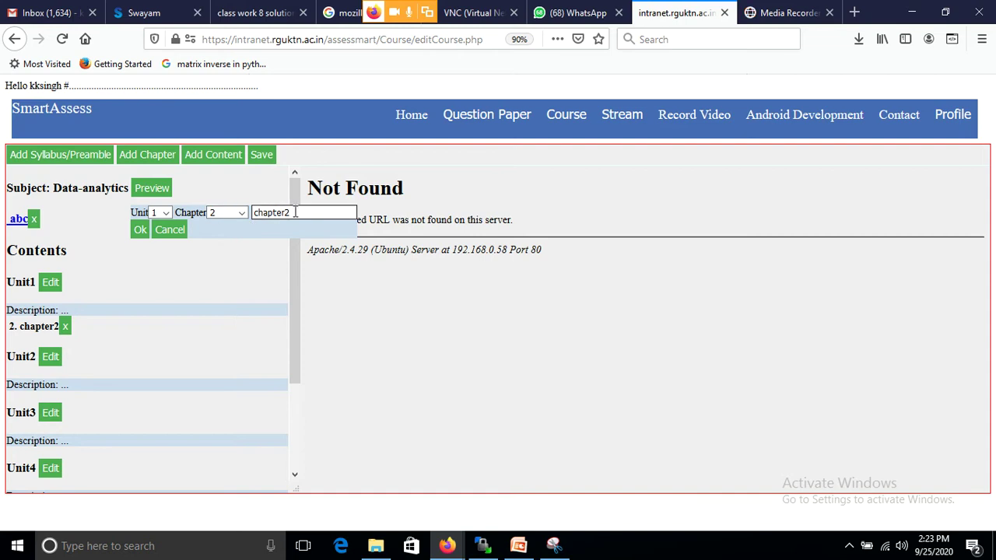
{"action": "left_click_drag", "start_coordinate": [296, 213], "coordinate": [253, 215]}
{"action": "key", "text": "BackSpace"}
{"action": "type", "text": "topic1"}
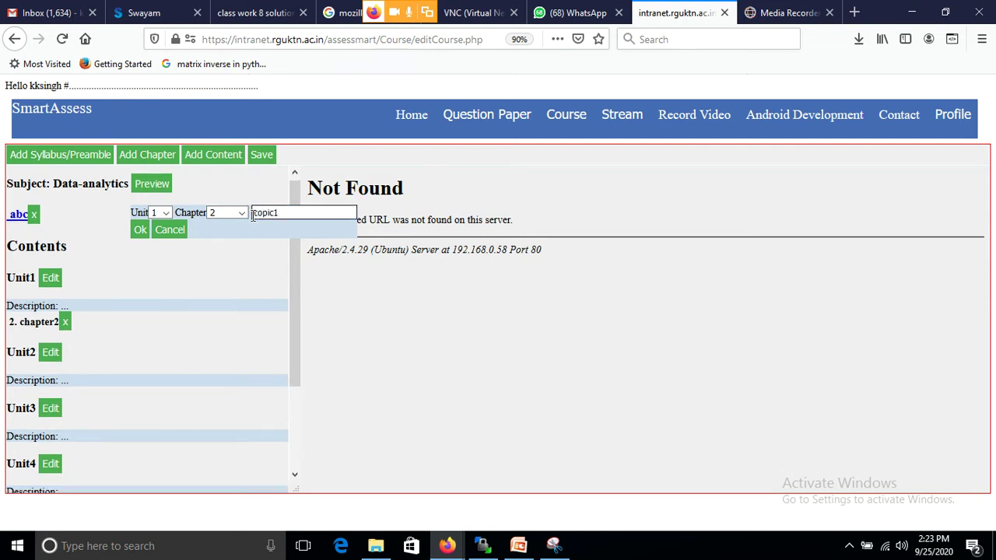
{"action": "left_click", "coordinate": [139, 229]}
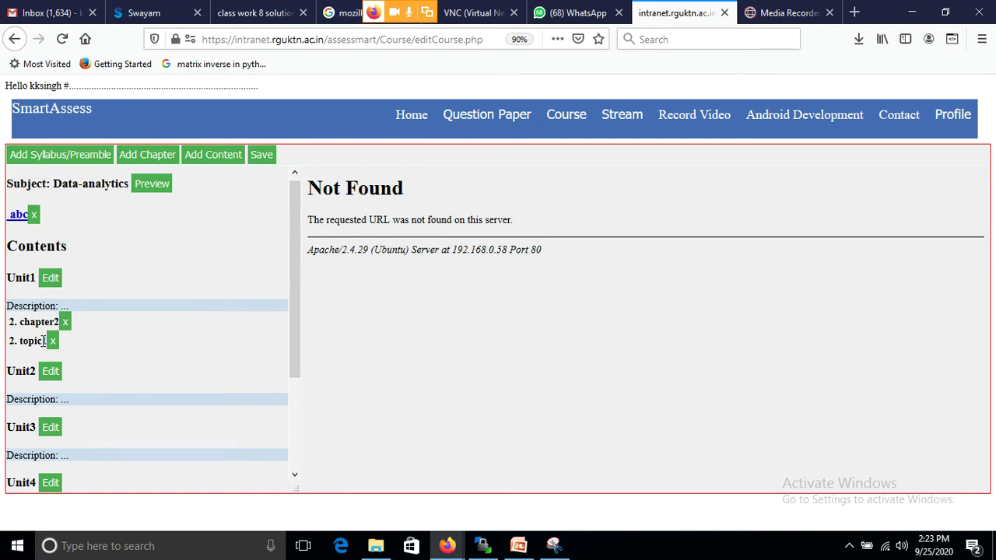
{"action": "left_click", "coordinate": [203, 154]}
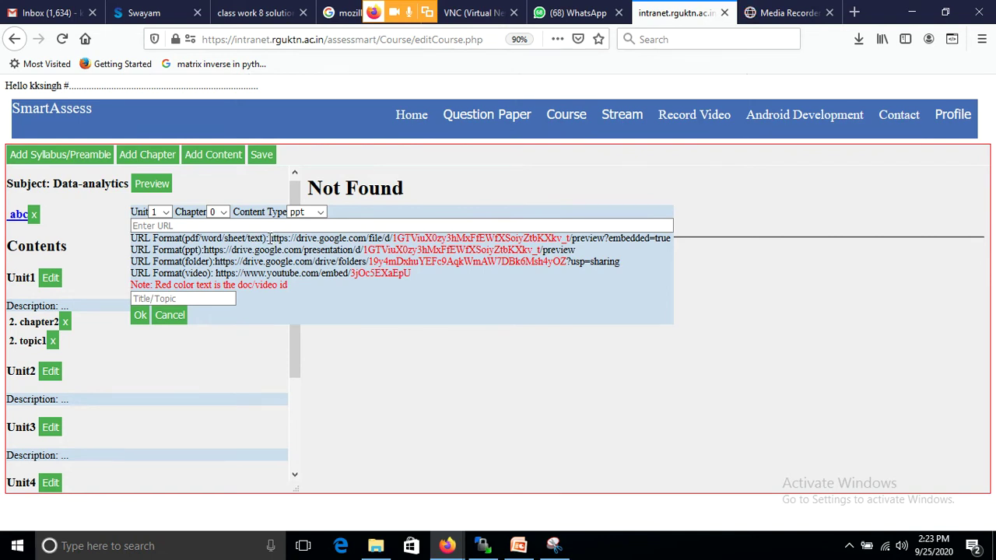
Paste the Google Drive file URL into the content URL field, checking it against the example format
{"action": "left_click_drag", "start_coordinate": [269, 238], "coordinate": [473, 238]}
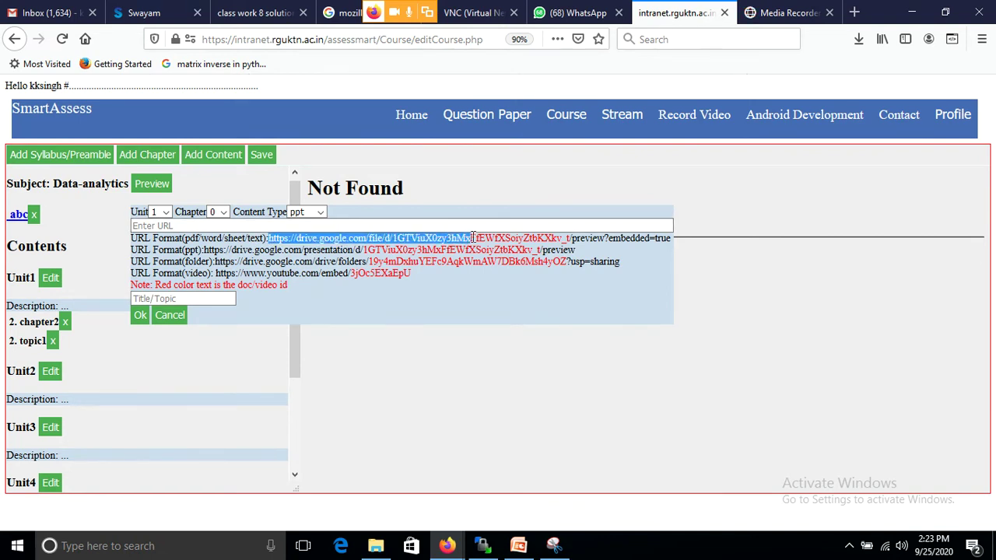
{"action": "left_click_drag", "start_coordinate": [472, 238], "coordinate": [666, 238]}
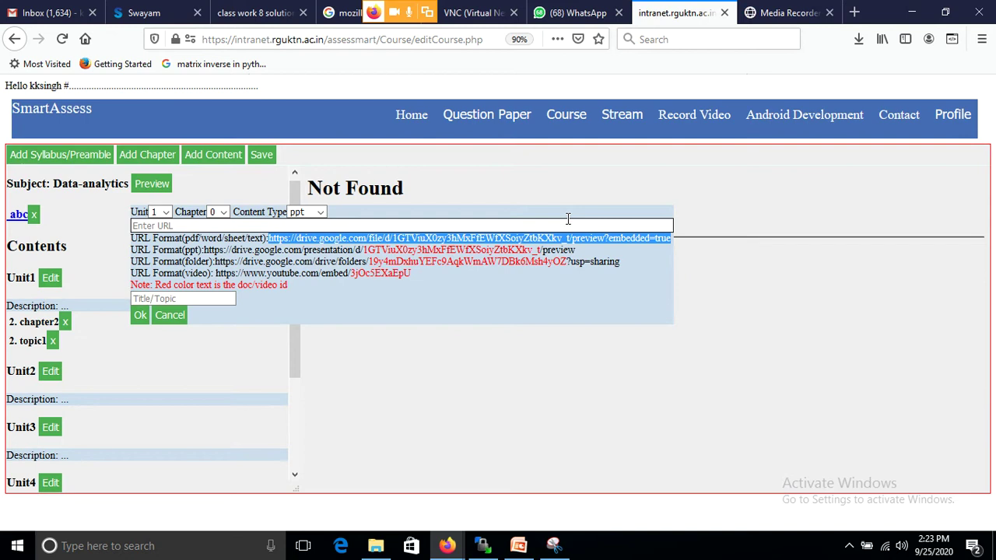
{"action": "left_click", "coordinate": [539, 226]}
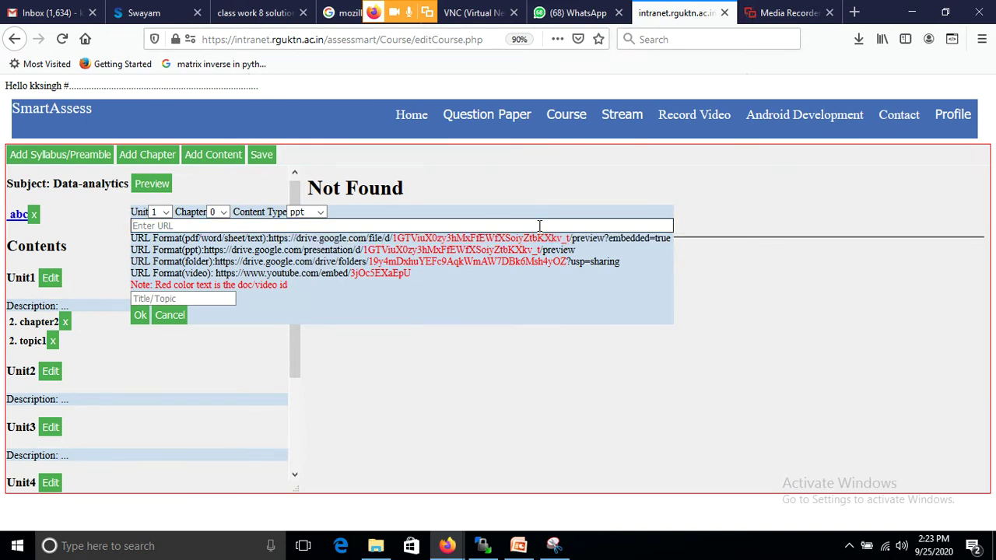
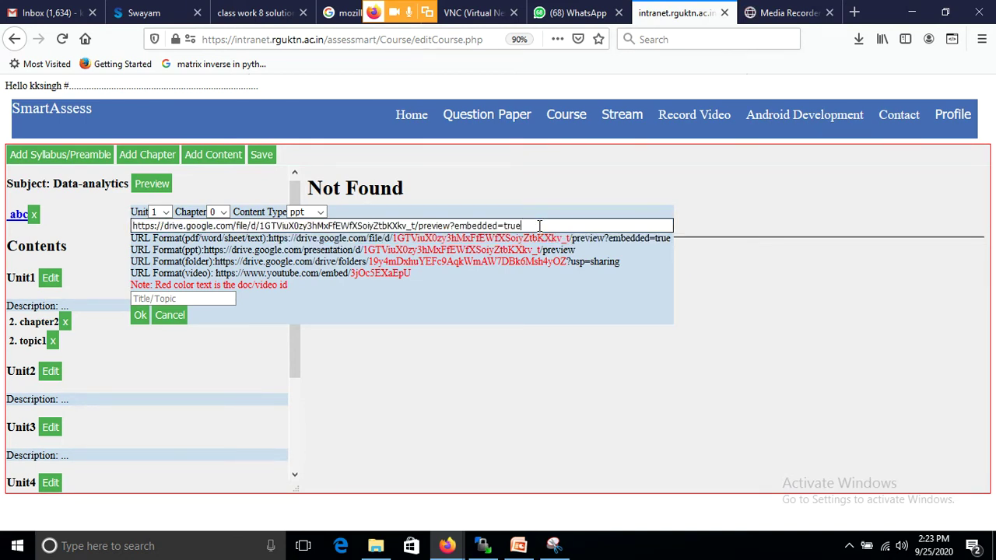
{"action": "left_click", "coordinate": [258, 225]}
{"action": "left_click", "coordinate": [447, 249]}
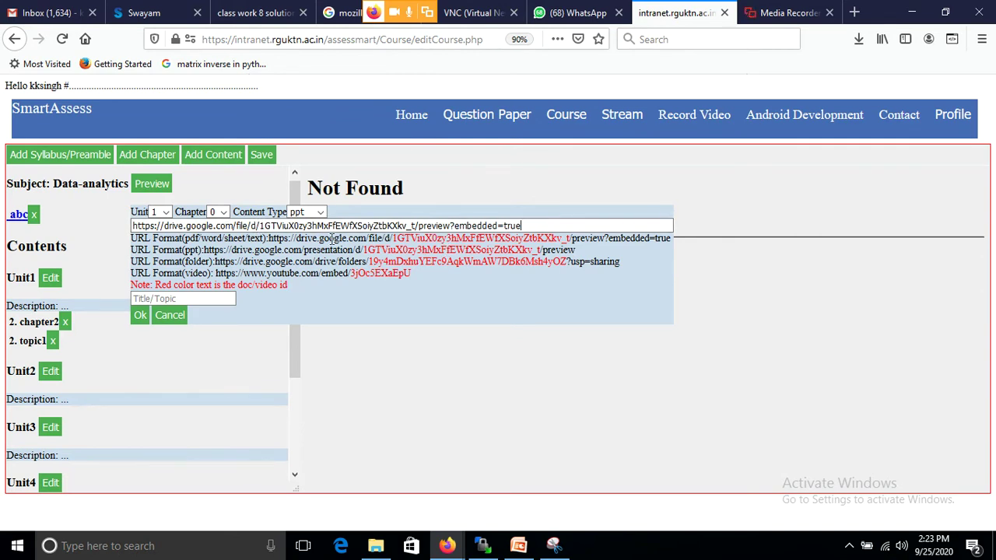
{"action": "left_click_drag", "start_coordinate": [268, 239], "coordinate": [371, 238]}
{"action": "left_click", "coordinate": [289, 225]}
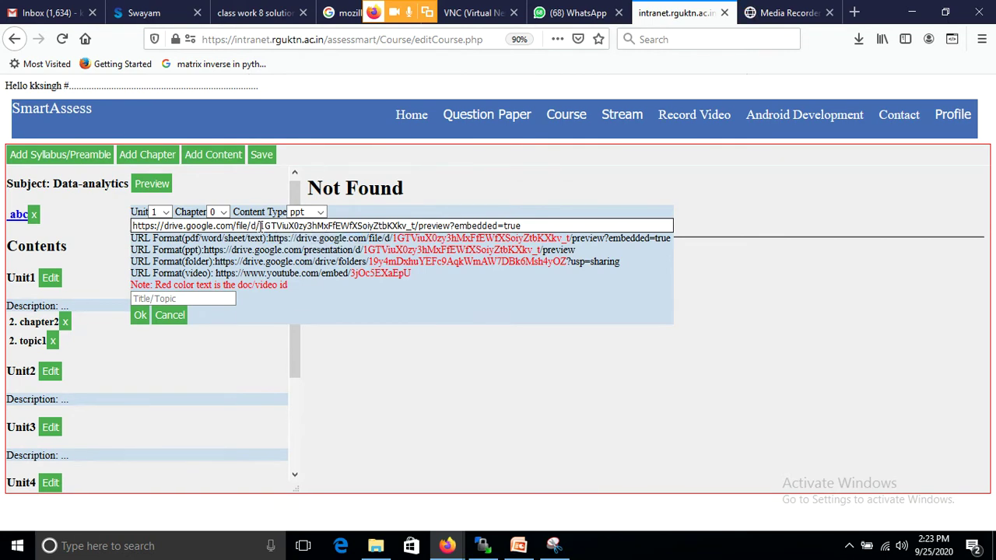
{"action": "left_click_drag", "start_coordinate": [260, 225], "coordinate": [411, 224]}
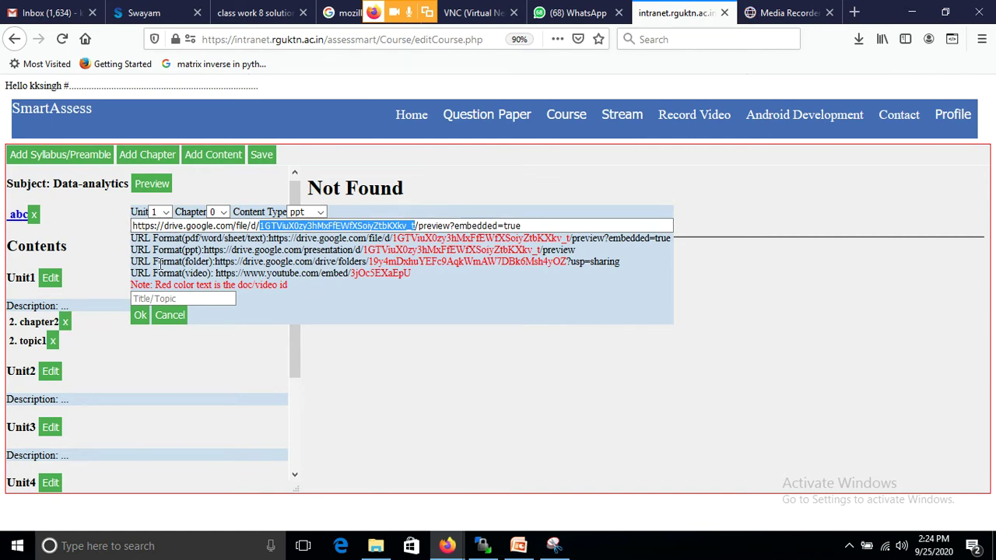
Add the content as ppt1 under chapter 2 and preview its slides
{"action": "left_click", "coordinate": [222, 212]}
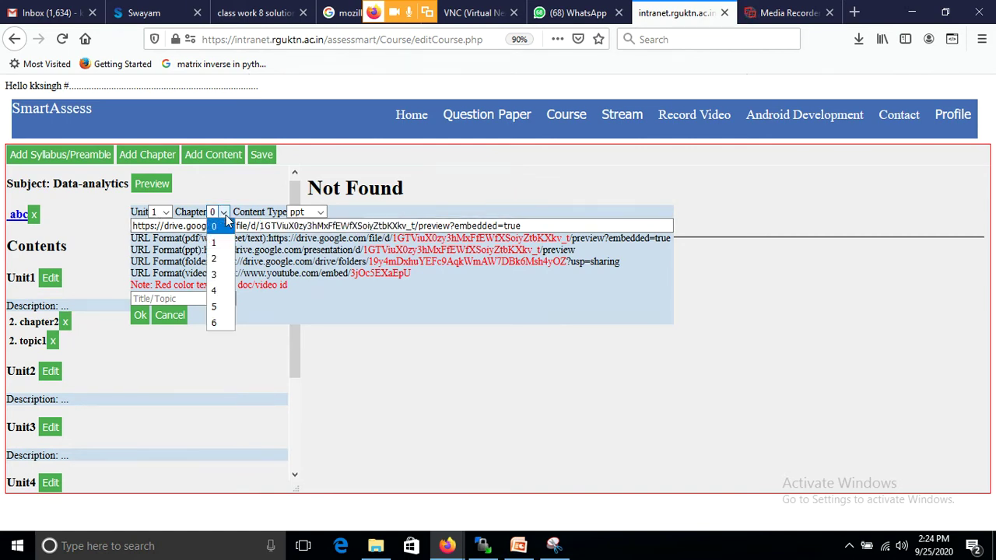
{"action": "left_click", "coordinate": [214, 258]}
{"action": "left_click", "coordinate": [197, 298]}
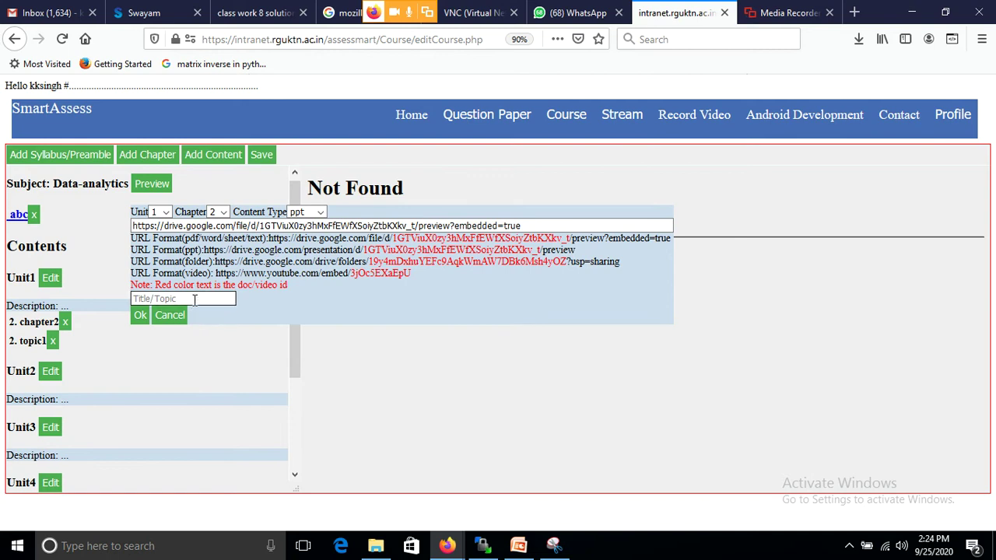
{"action": "type", "text": "ppt1"}
{"action": "left_click", "coordinate": [140, 316]}
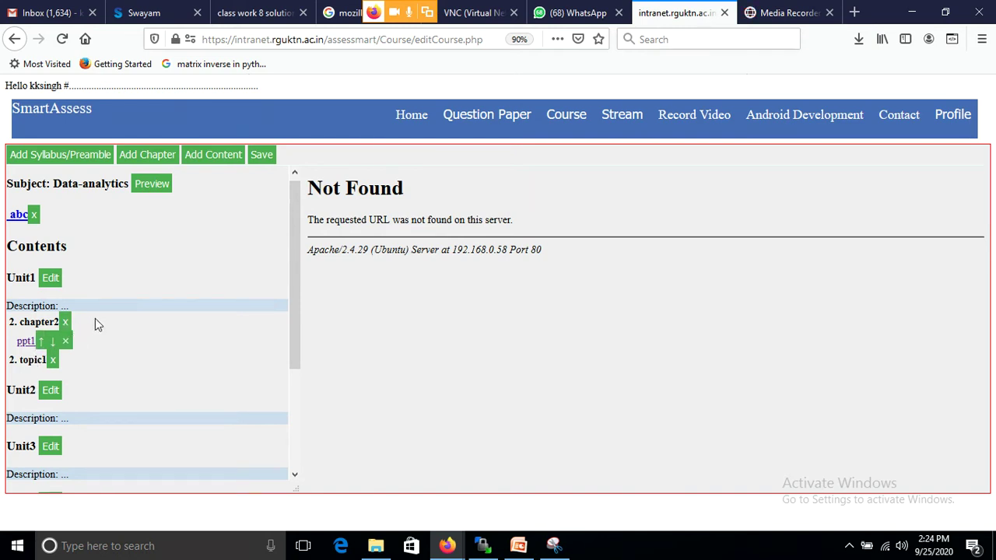
{"action": "left_click", "coordinate": [24, 343]}
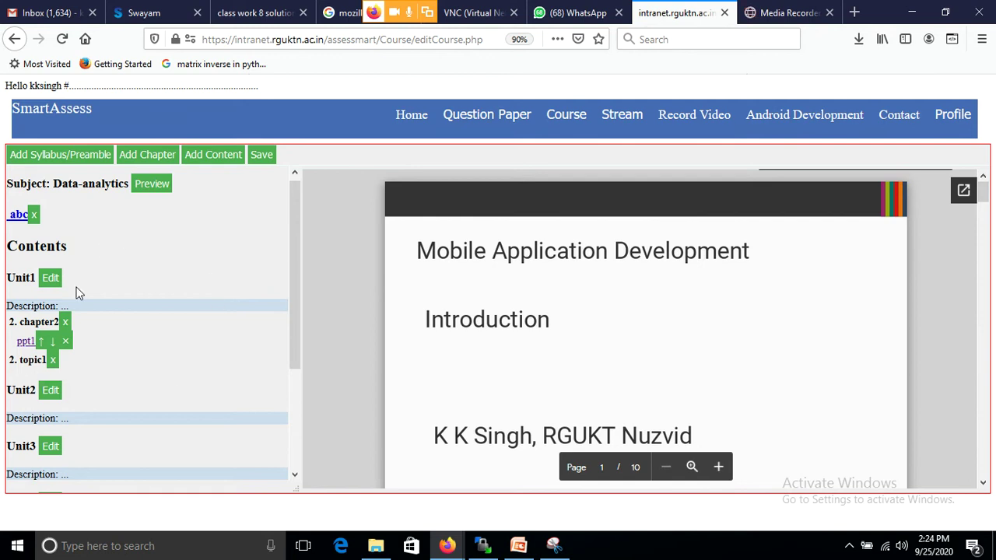
Save the course twice, dismissing the 'Some problem occurred' alert each time
{"action": "left_click", "coordinate": [262, 155]}
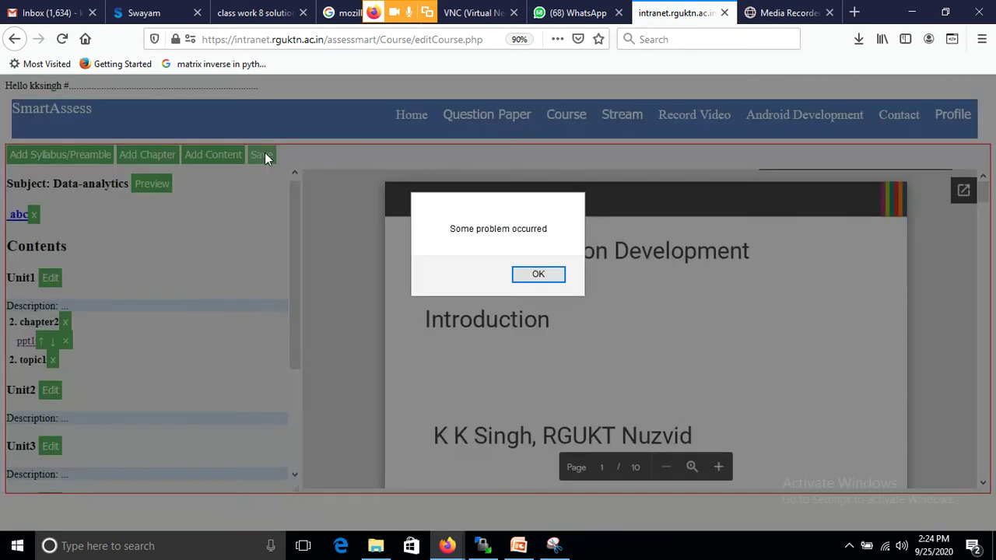
{"action": "left_click", "coordinate": [535, 276]}
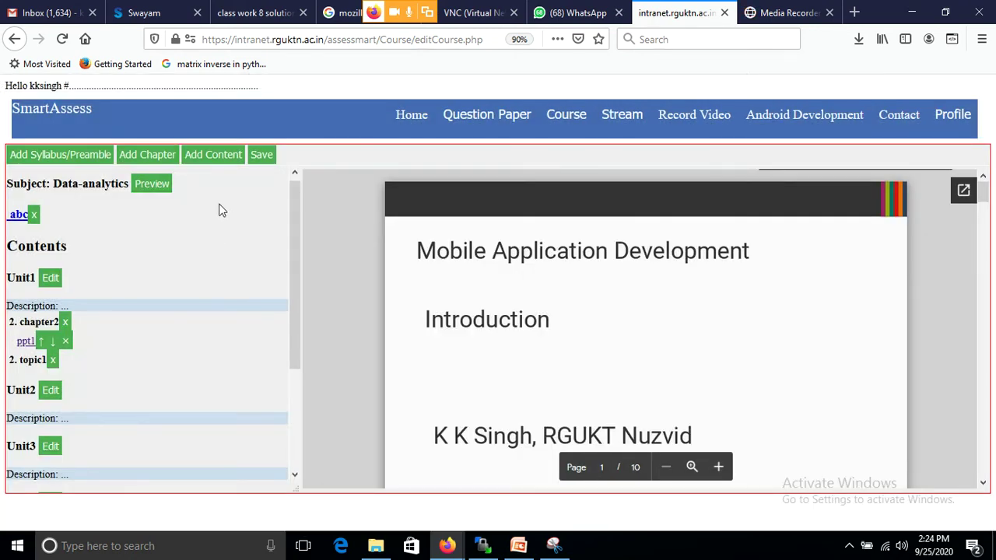
{"action": "left_click", "coordinate": [261, 155]}
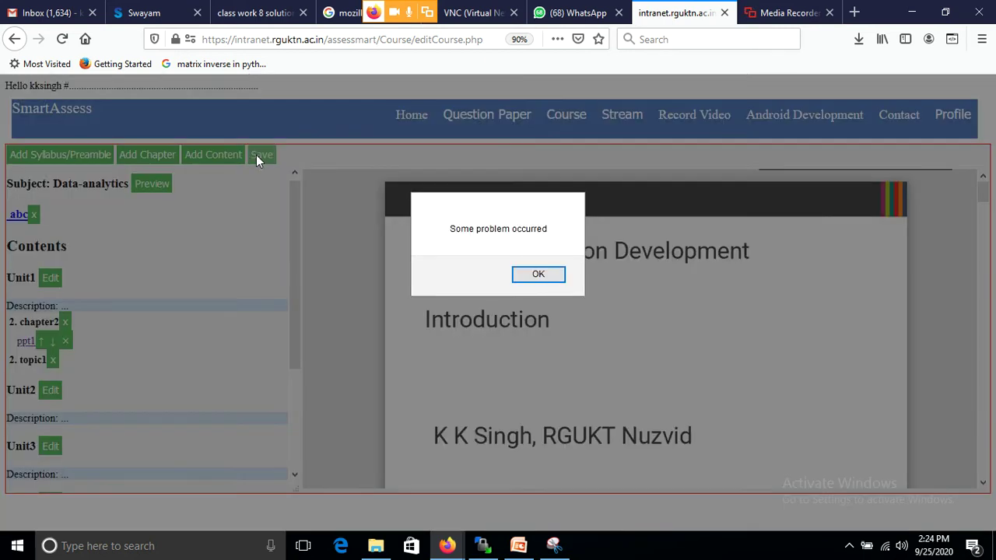
{"action": "left_click", "coordinate": [533, 274]}
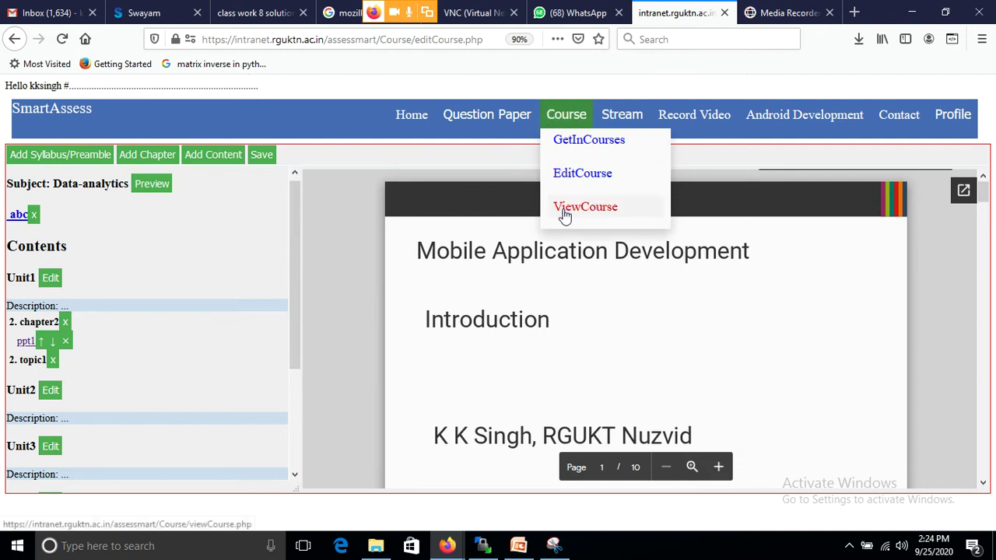
{"action": "mouse_move", "coordinate": [566, 114]}
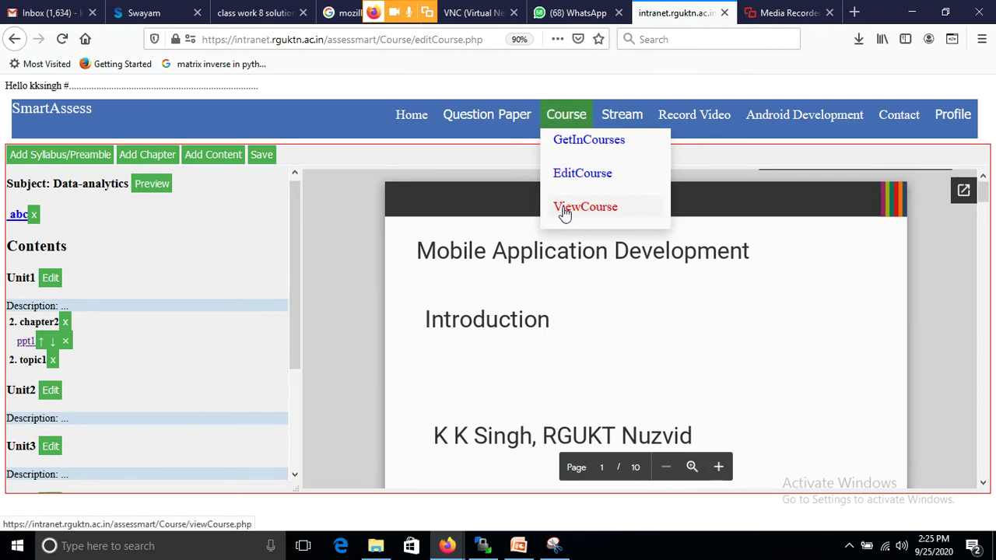
{"action": "left_click", "coordinate": [564, 208]}
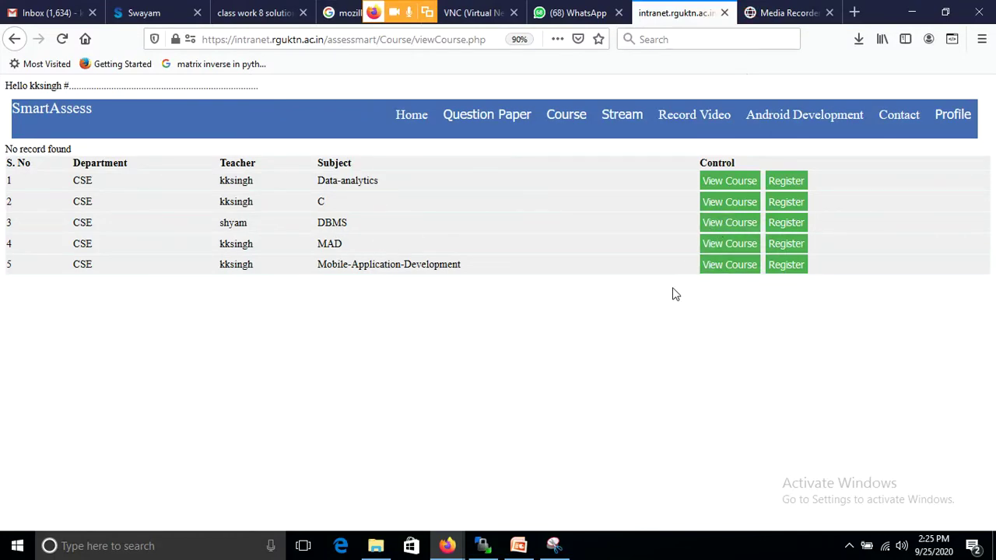
Cancel a course registration and open the Mobile-Application-Development course instead
{"action": "left_click", "coordinate": [787, 266]}
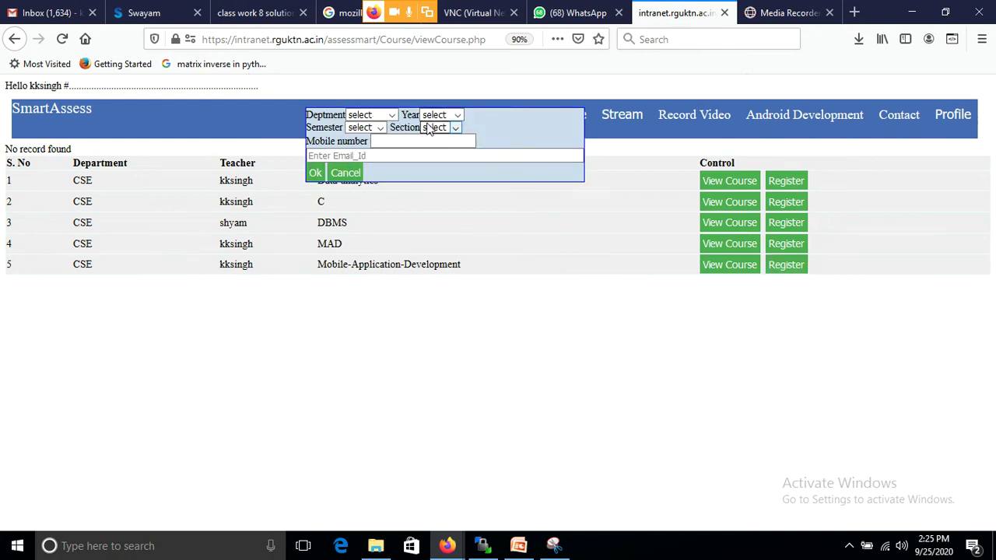
{"action": "left_click", "coordinate": [349, 173]}
{"action": "left_click", "coordinate": [717, 264]}
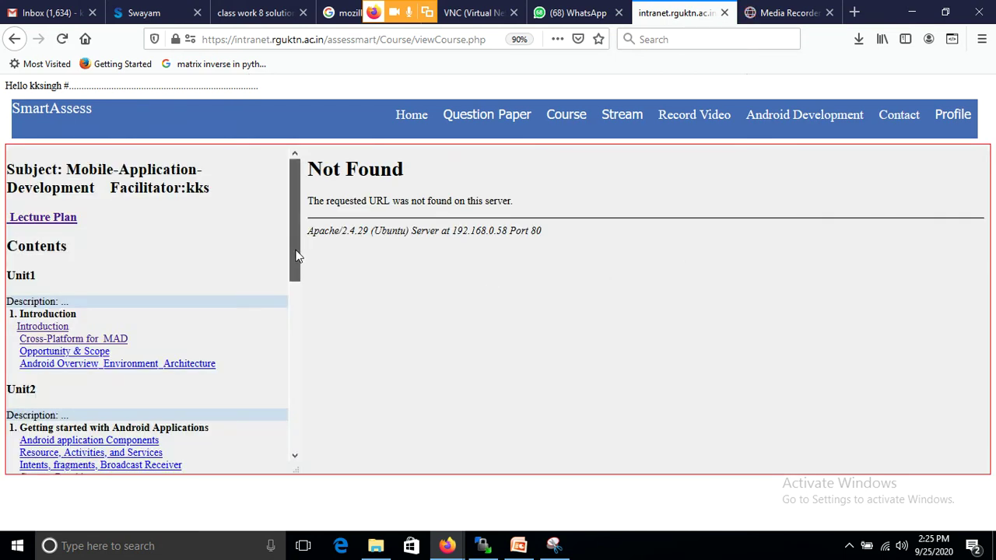
{"action": "scroll", "coordinate": [295, 265], "scroll_direction": "down", "scroll_amount": 1}
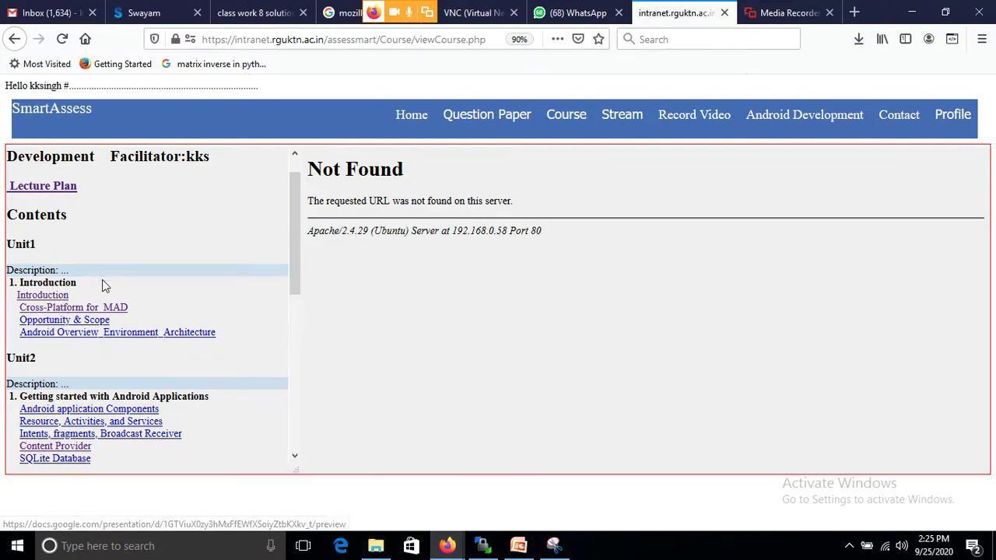
Look through the Cross-Platform for MAD slides and Lecture Plan, then go to EditCourse
{"action": "left_click", "coordinate": [77, 309]}
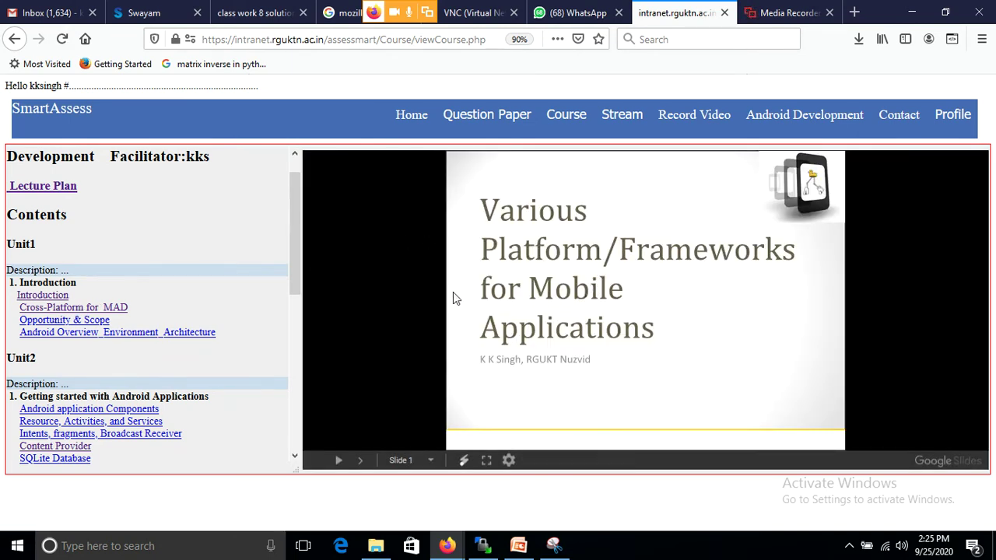
{"action": "left_click", "coordinate": [60, 190]}
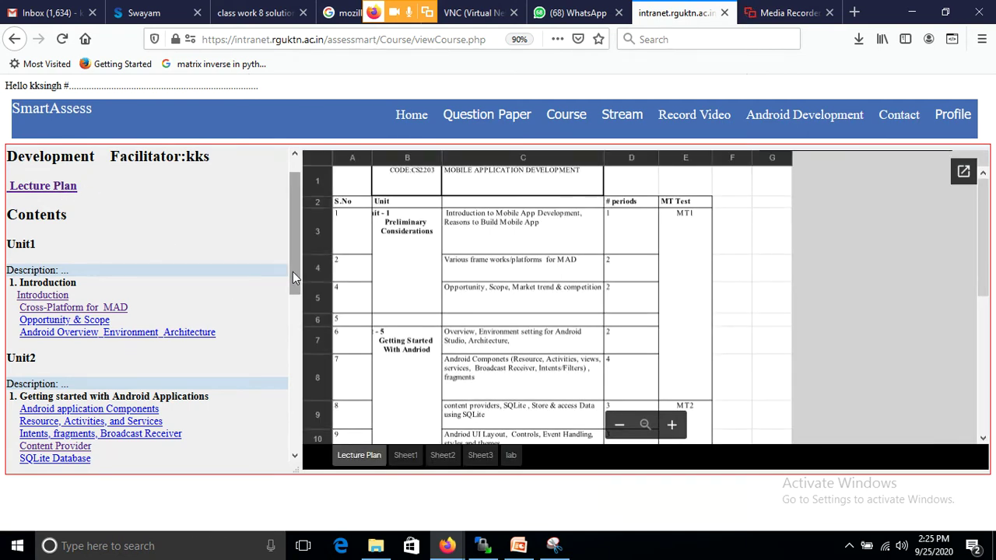
{"action": "left_click_drag", "start_coordinate": [292, 271], "coordinate": [287, 336]}
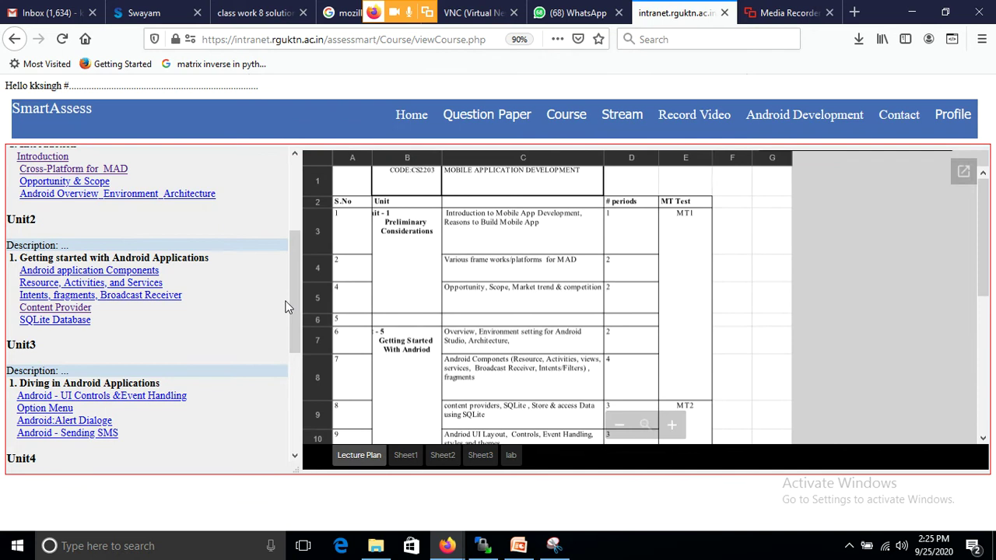
{"action": "mouse_move", "coordinate": [294, 300]}
{"action": "left_mouse_down"}
{"action": "mouse_move", "coordinate": [289, 398]}
{"action": "mouse_move", "coordinate": [258, 277]}
{"action": "left_mouse_up"}
{"action": "scroll", "coordinate": [250, 260], "scroll_direction": "up", "scroll_amount": 1}
{"action": "scroll", "coordinate": [244, 241], "scroll_direction": "up", "scroll_amount": 1}
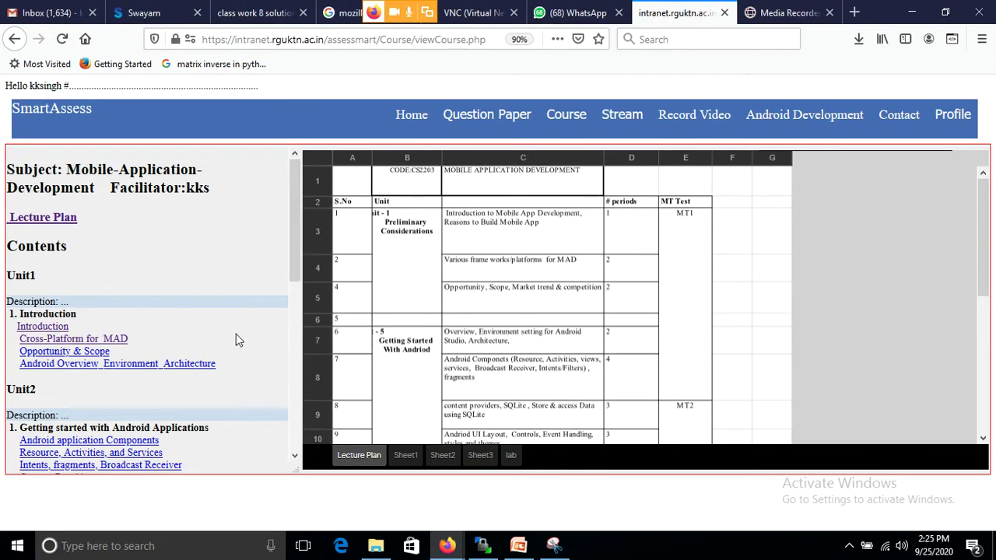
{"action": "mouse_move", "coordinate": [545, 311]}
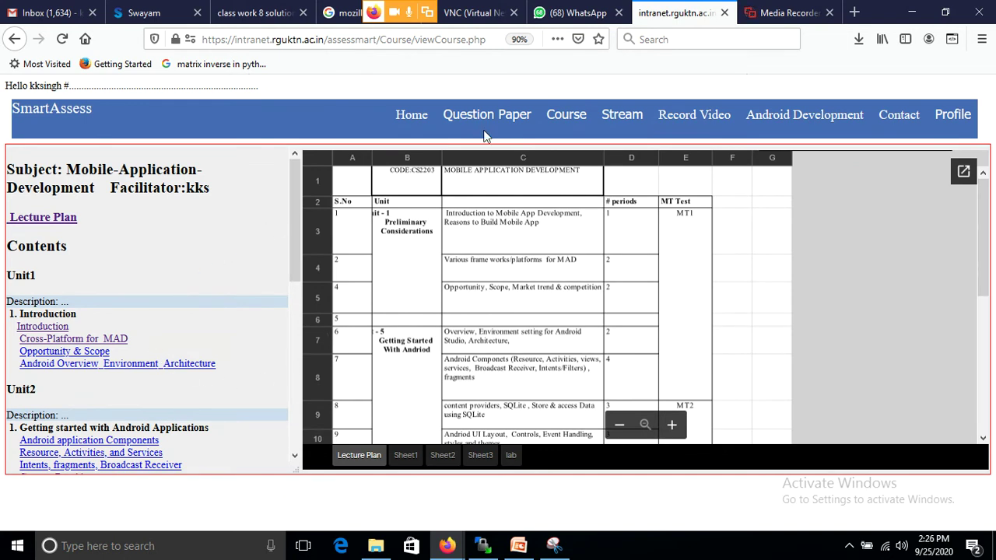
{"action": "mouse_move", "coordinate": [565, 114]}
{"action": "left_click", "coordinate": [578, 178]}
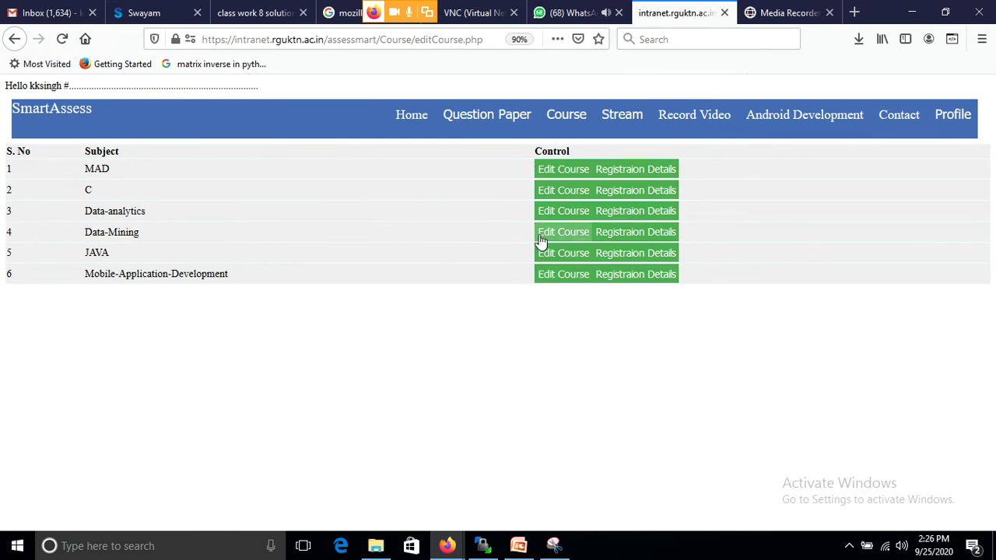
Start new content in course C with the sample YouTube embed URL
{"action": "left_click", "coordinate": [548, 195]}
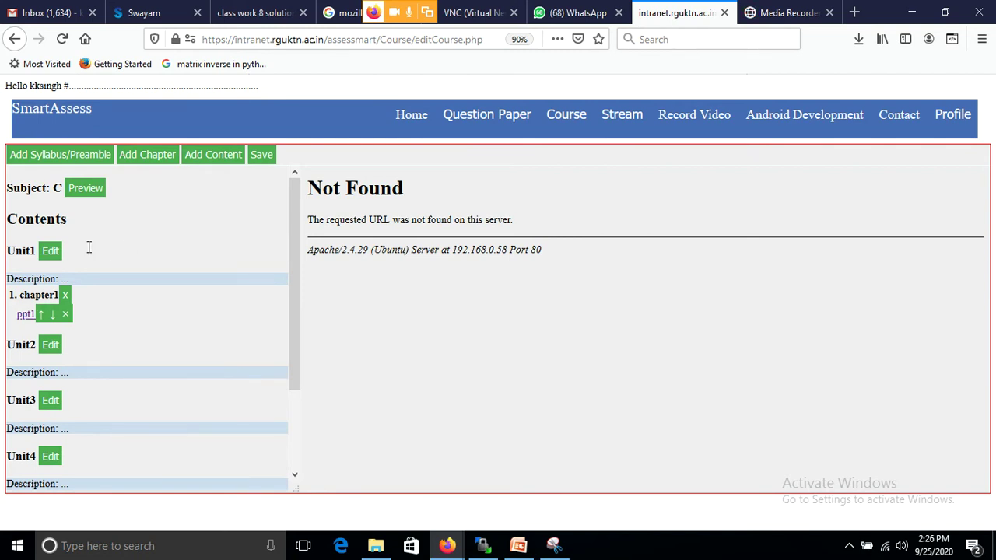
{"action": "left_click", "coordinate": [210, 158]}
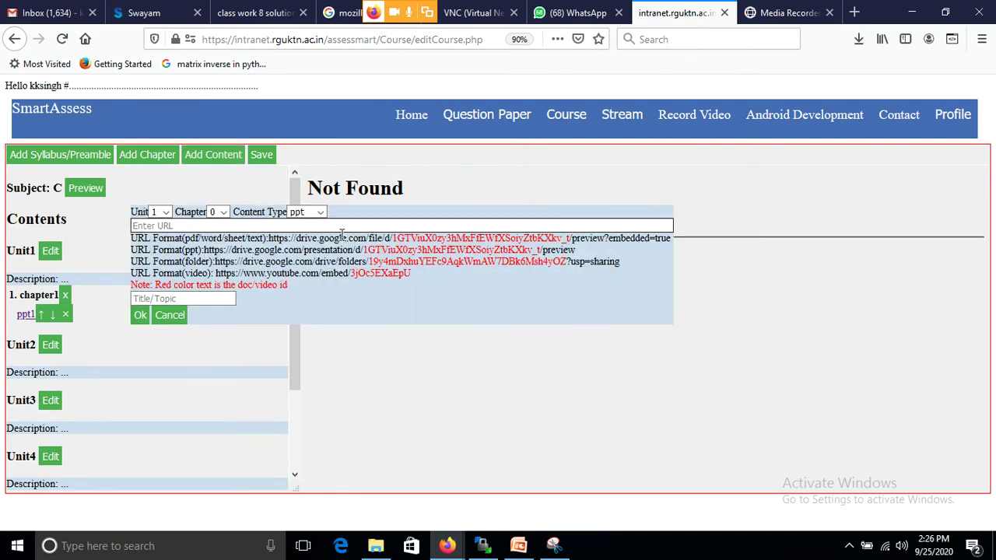
{"action": "left_click_drag", "start_coordinate": [268, 240], "coordinate": [371, 230]}
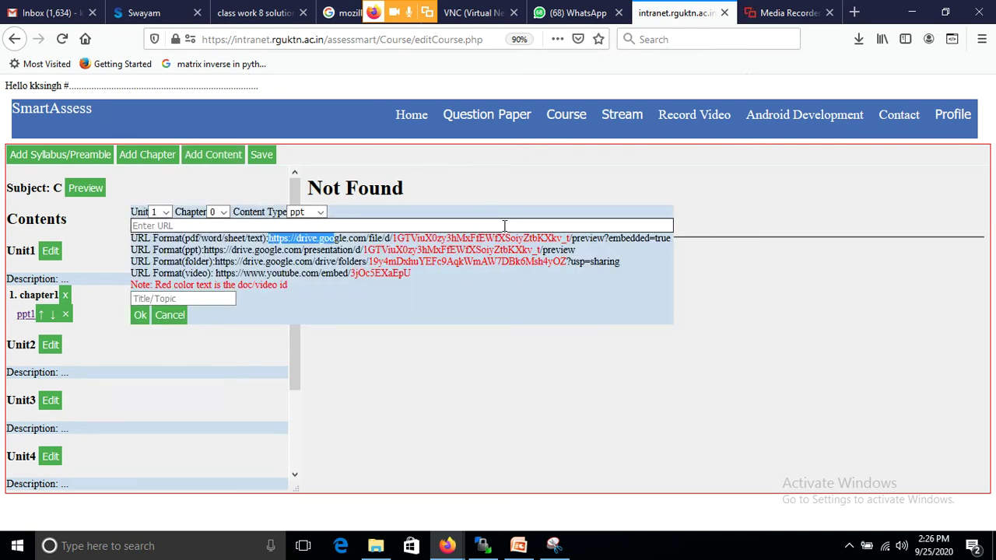
{"action": "left_click_drag", "start_coordinate": [597, 232], "coordinate": [664, 240]}
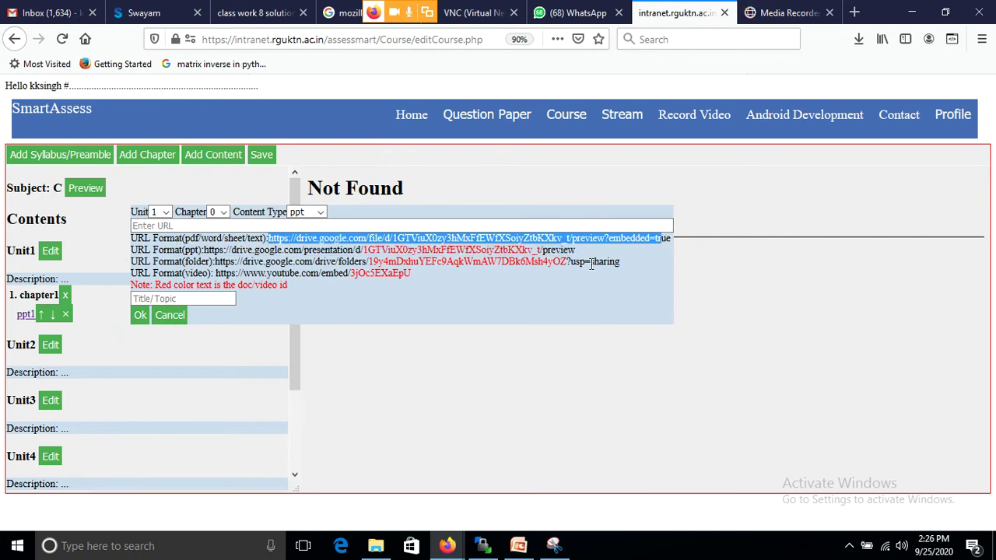
{"action": "left_click_drag", "start_coordinate": [411, 274], "coordinate": [218, 278]}
{"action": "key", "text": "ctrl+c"}
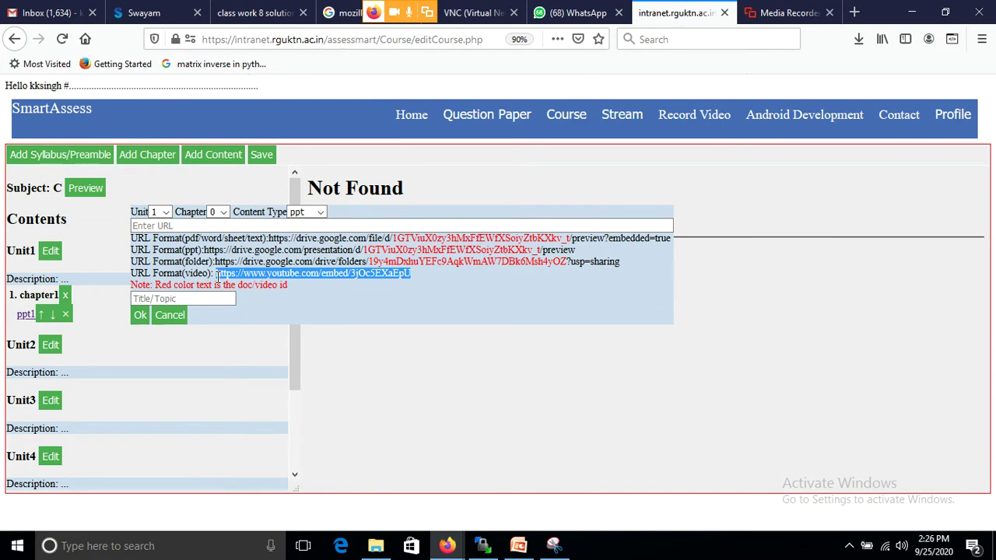
{"action": "left_click", "coordinate": [196, 226]}
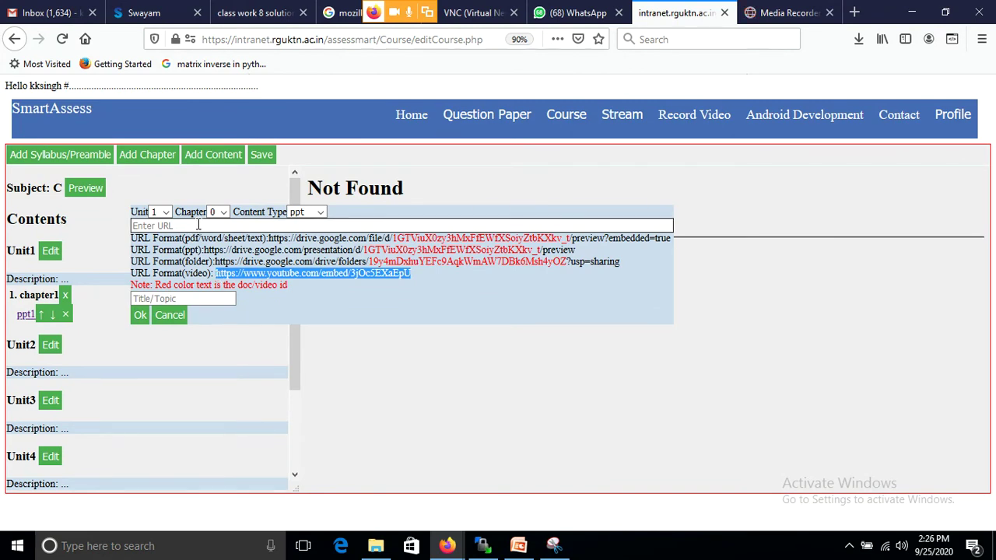
{"action": "key", "text": "ctrl+v"}
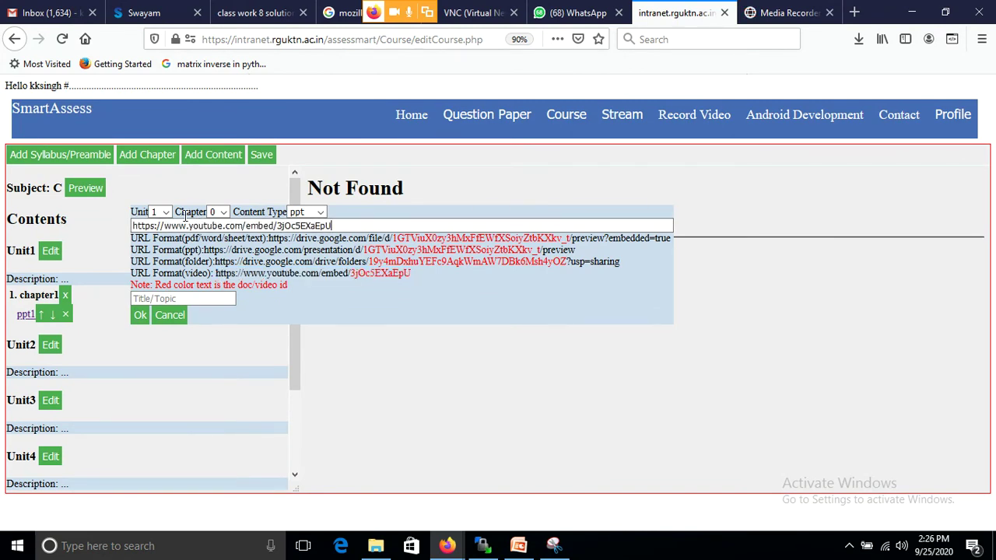
Add it as video content titled video1 under chapter 1
{"action": "left_click", "coordinate": [224, 213]}
{"action": "left_click", "coordinate": [222, 243]}
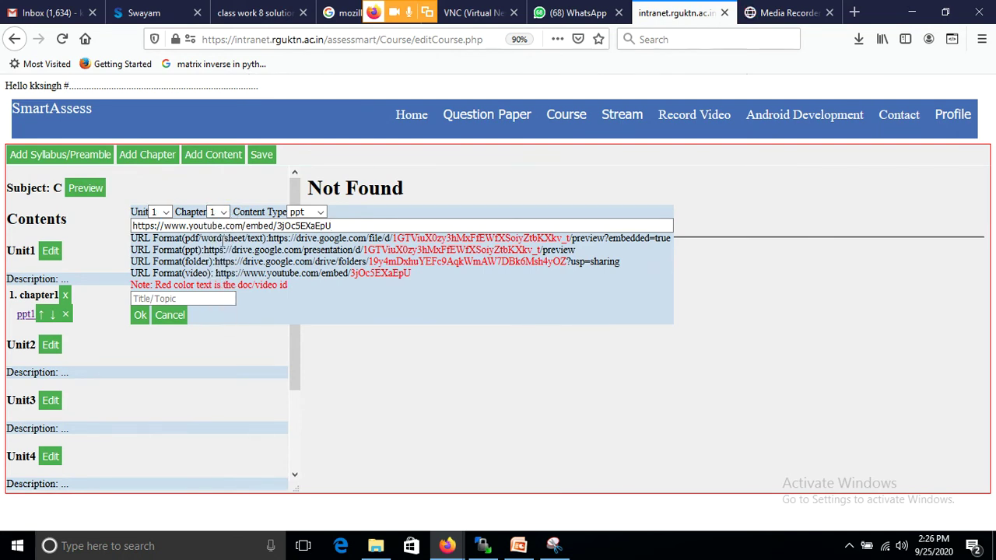
{"action": "left_click", "coordinate": [319, 213]}
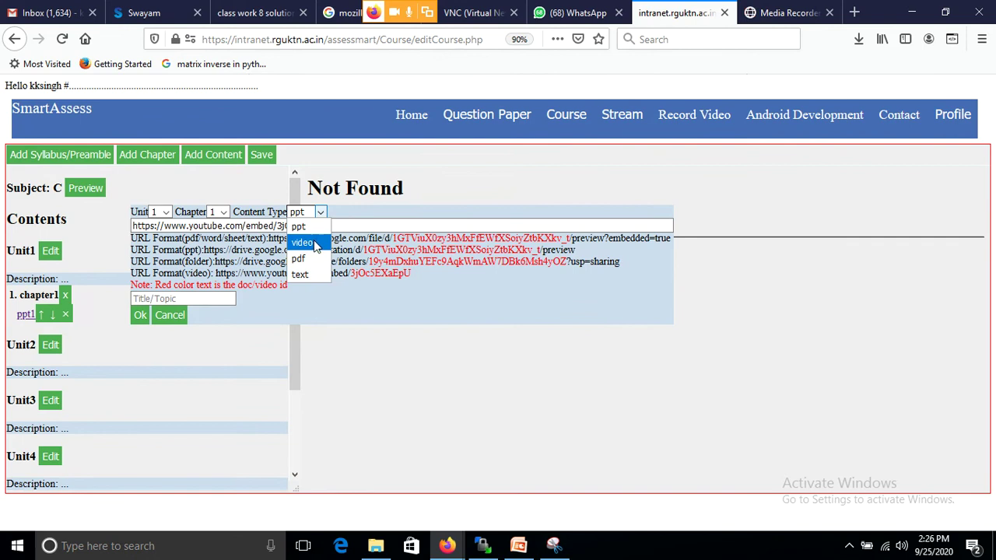
{"action": "left_click", "coordinate": [315, 244]}
{"action": "left_click", "coordinate": [224, 301]}
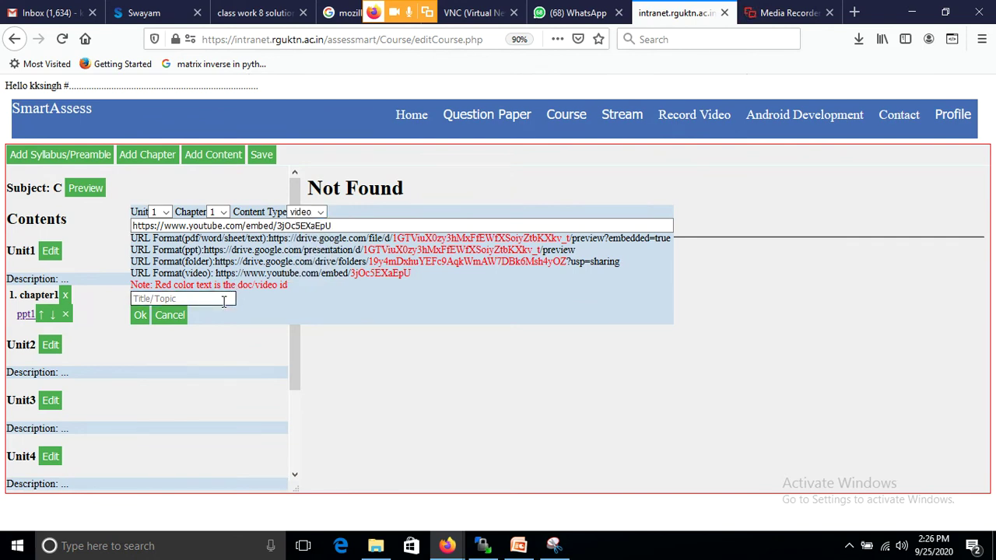
{"action": "type", "text": "video1"}
{"action": "left_click", "coordinate": [140, 315]}
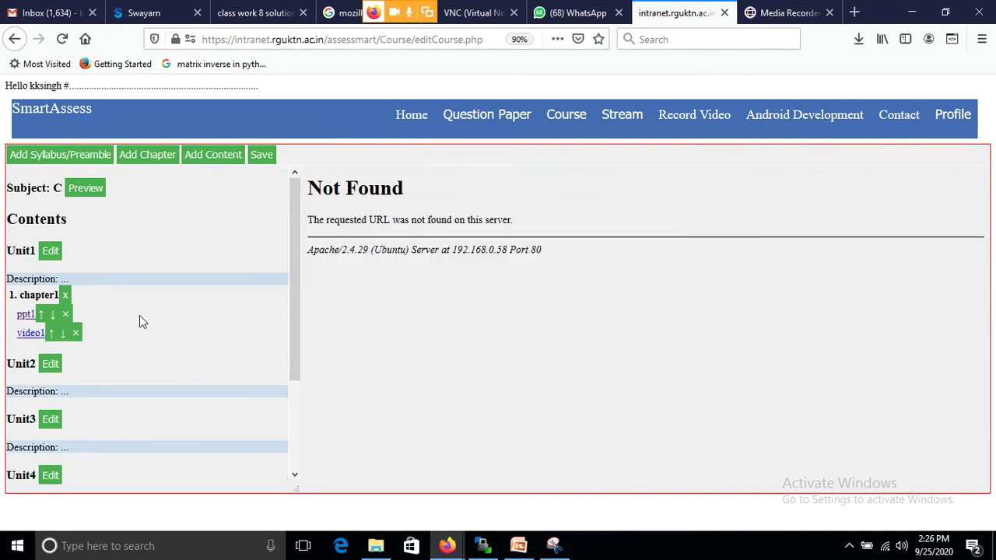
Preview video1, play and pause it, then save the course
{"action": "left_click", "coordinate": [28, 336]}
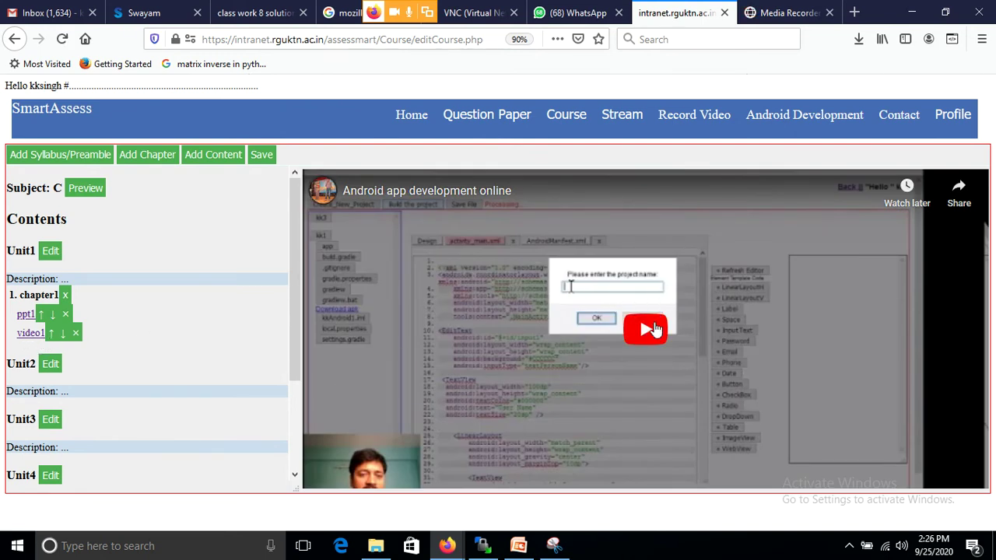
{"action": "left_click", "coordinate": [646, 334]}
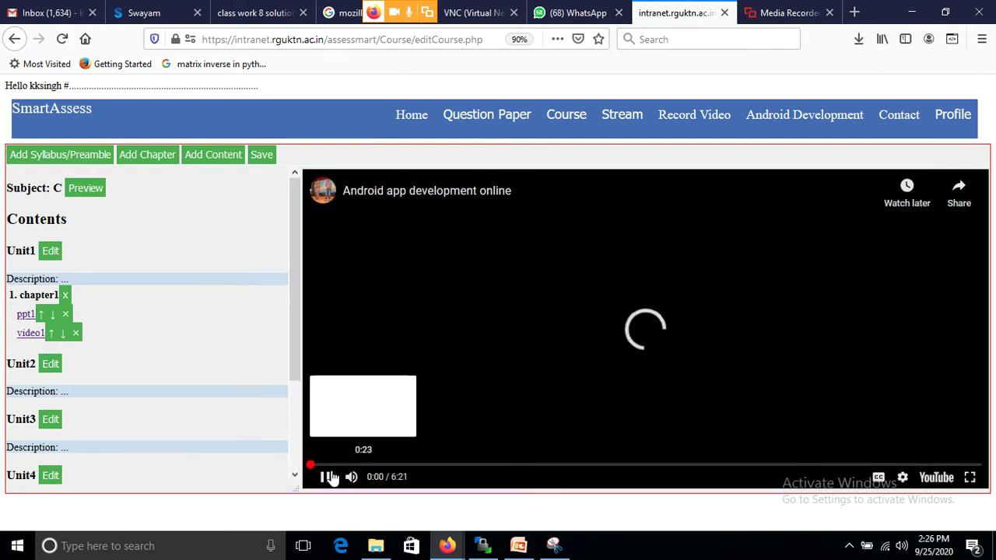
{"action": "left_click", "coordinate": [325, 476]}
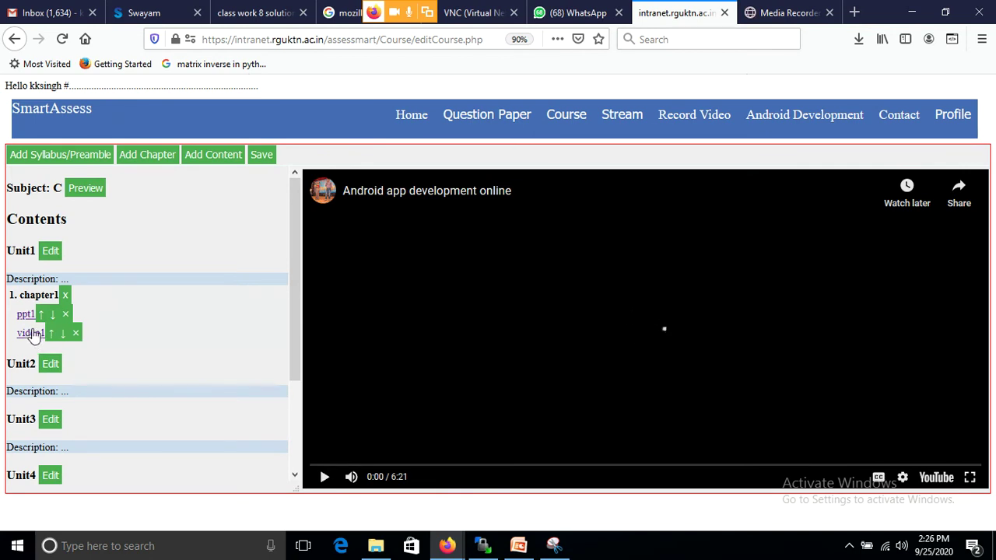
{"action": "left_click", "coordinate": [262, 157]}
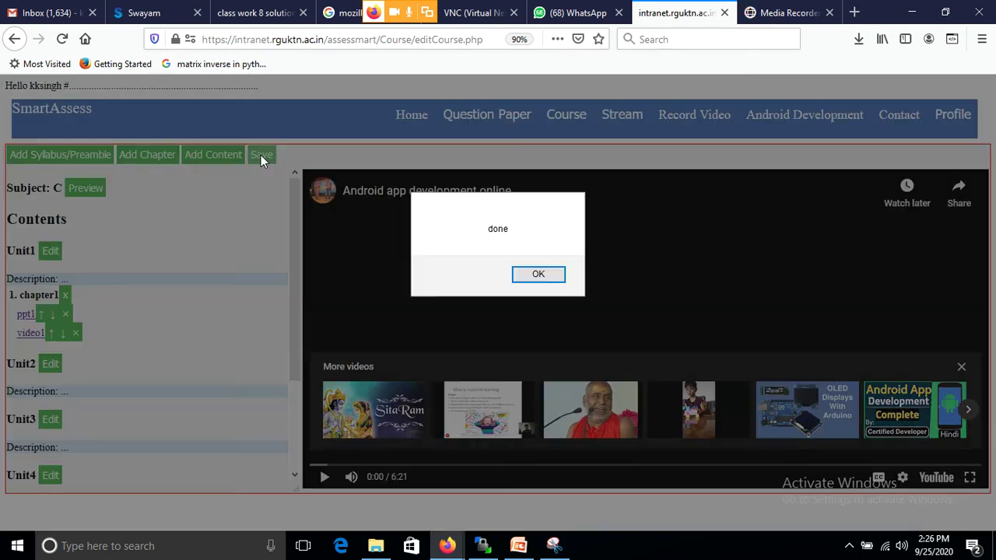
{"action": "left_click", "coordinate": [534, 273]}
{"action": "mouse_move", "coordinate": [486, 115]}
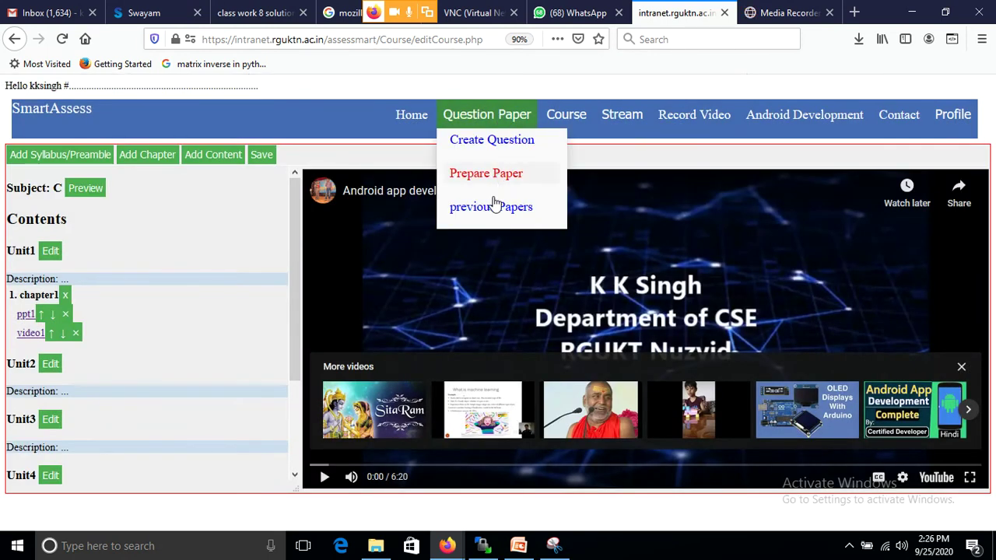
View course C and play its video1 item from the contents list
{"action": "mouse_move", "coordinate": [566, 114]}
{"action": "left_click", "coordinate": [568, 208]}
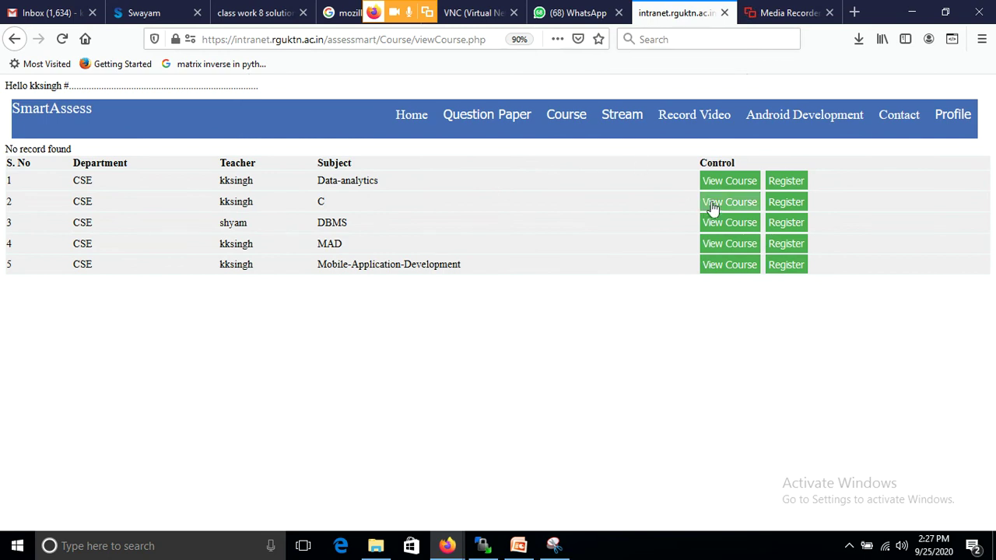
{"action": "left_click", "coordinate": [714, 203]}
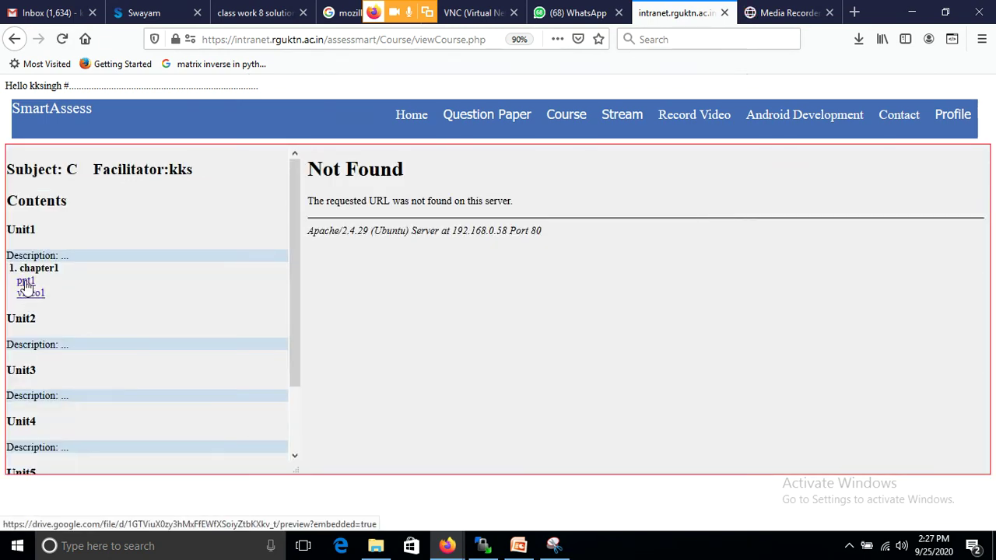
{"action": "left_click", "coordinate": [29, 299]}
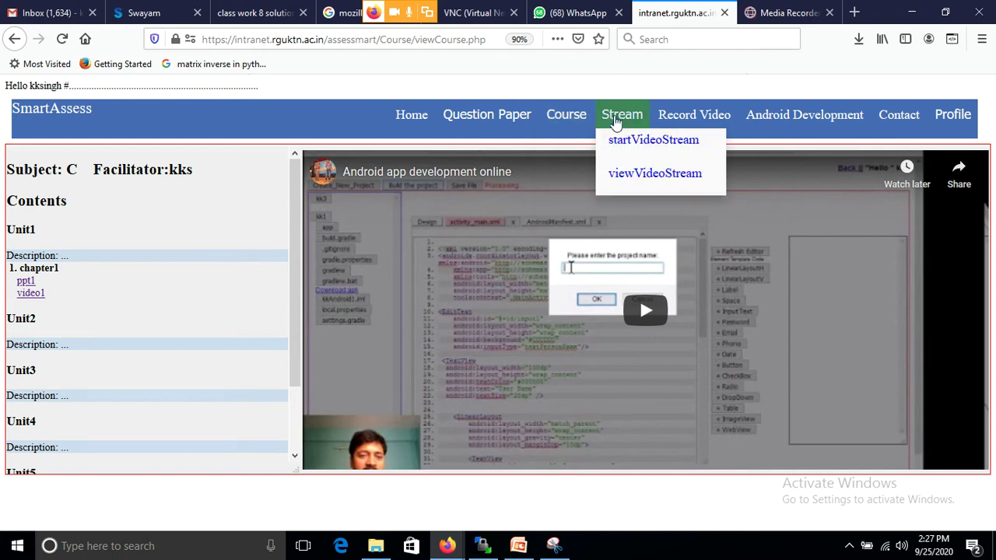
{"action": "mouse_move", "coordinate": [621, 114]}
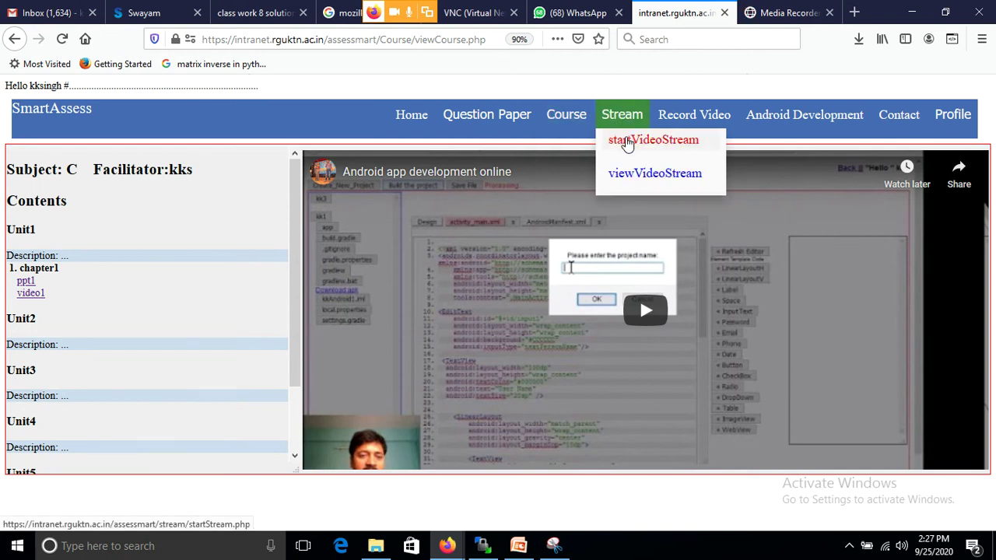
{"action": "left_click", "coordinate": [626, 143]}
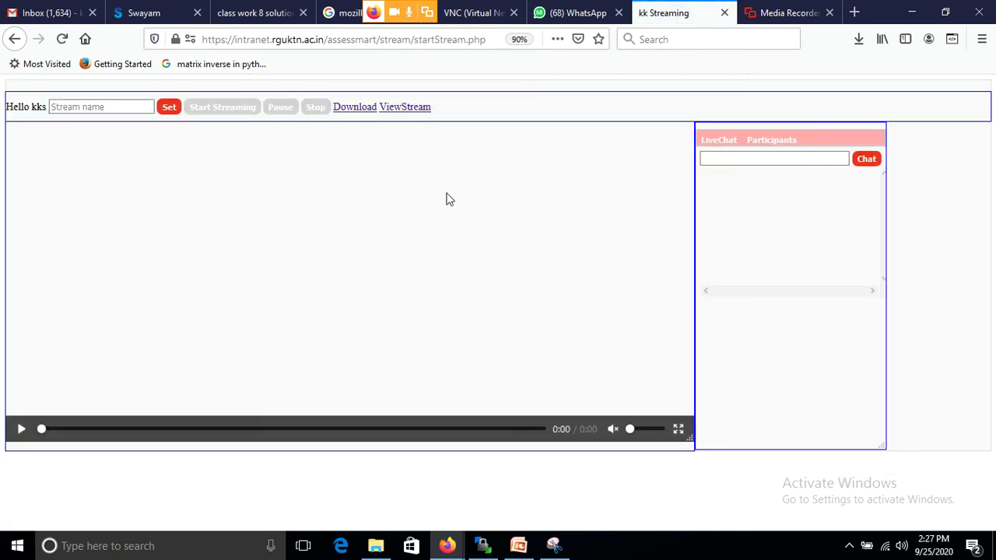
{"action": "left_click", "coordinate": [132, 107]}
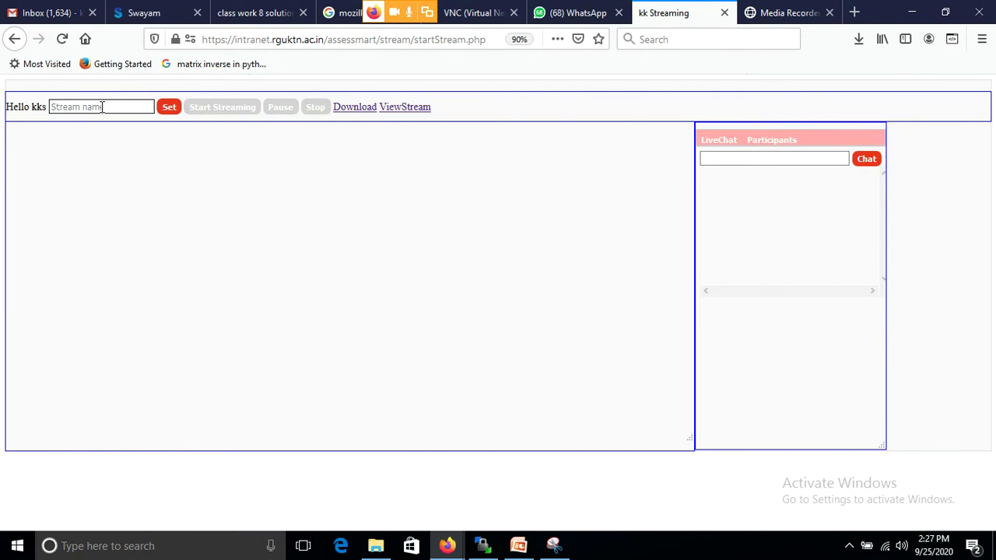
{"action": "type", "text": "kk8"}
{"action": "left_click", "coordinate": [168, 108]}
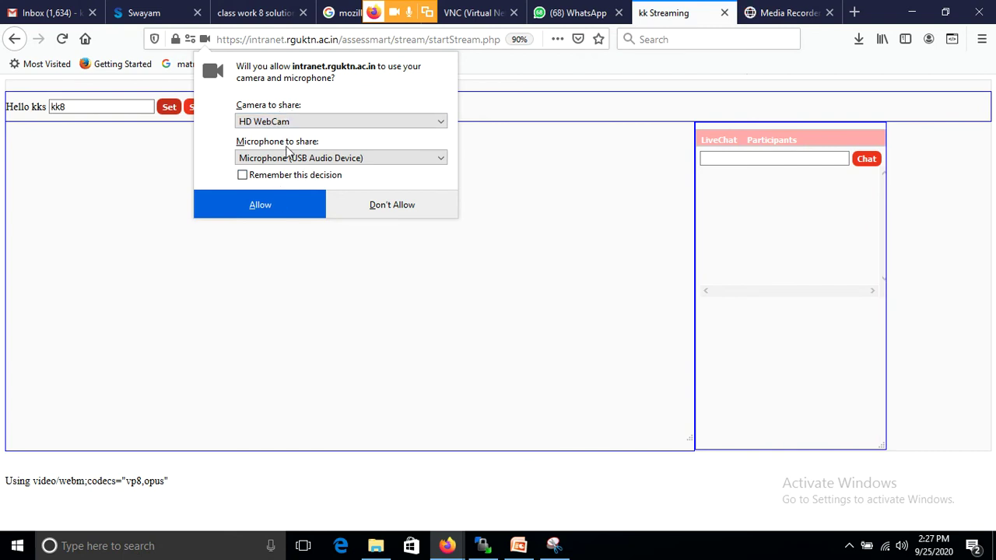
{"action": "left_click", "coordinate": [289, 158]}
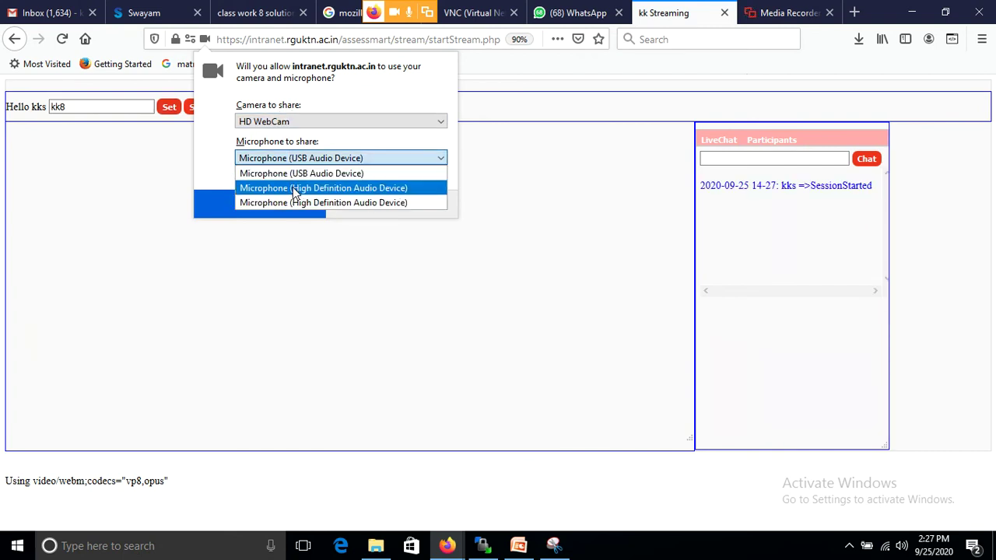
{"action": "left_click", "coordinate": [296, 188]}
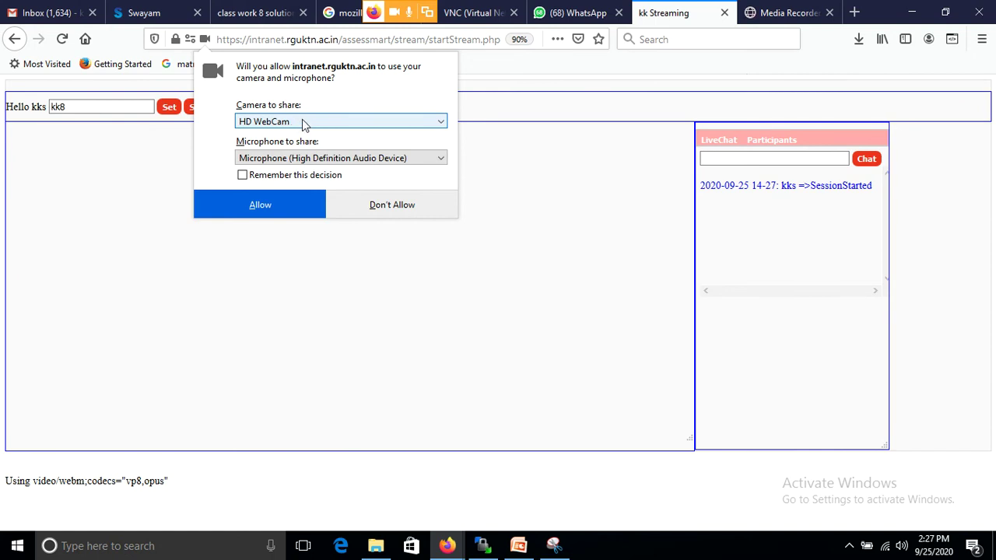
{"action": "left_click", "coordinate": [269, 206]}
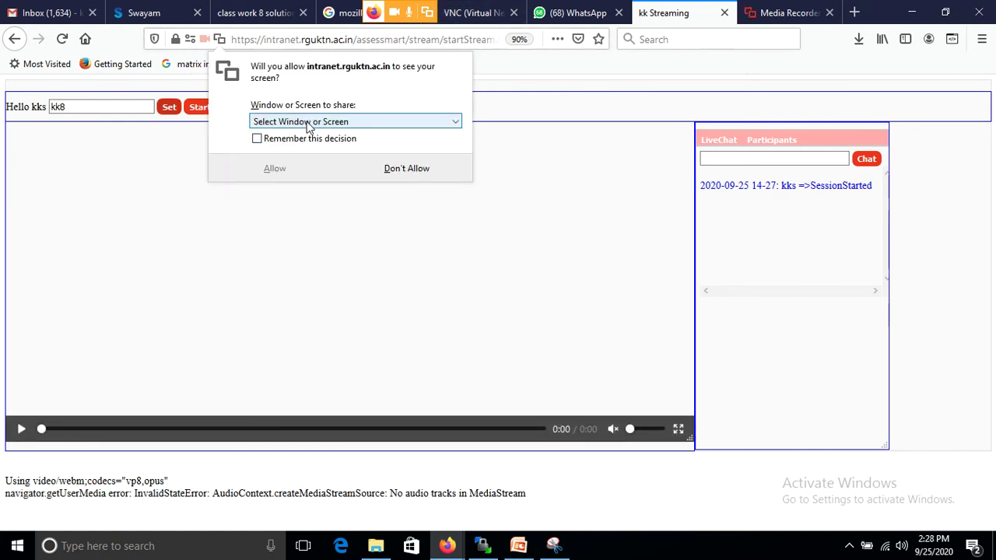
{"action": "left_click", "coordinate": [307, 122]}
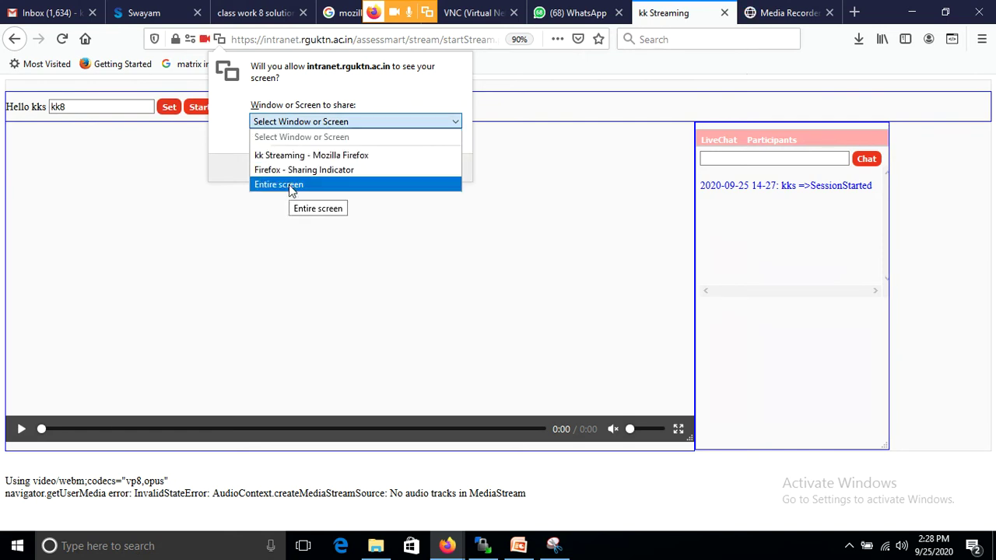
{"action": "left_click", "coordinate": [289, 184]}
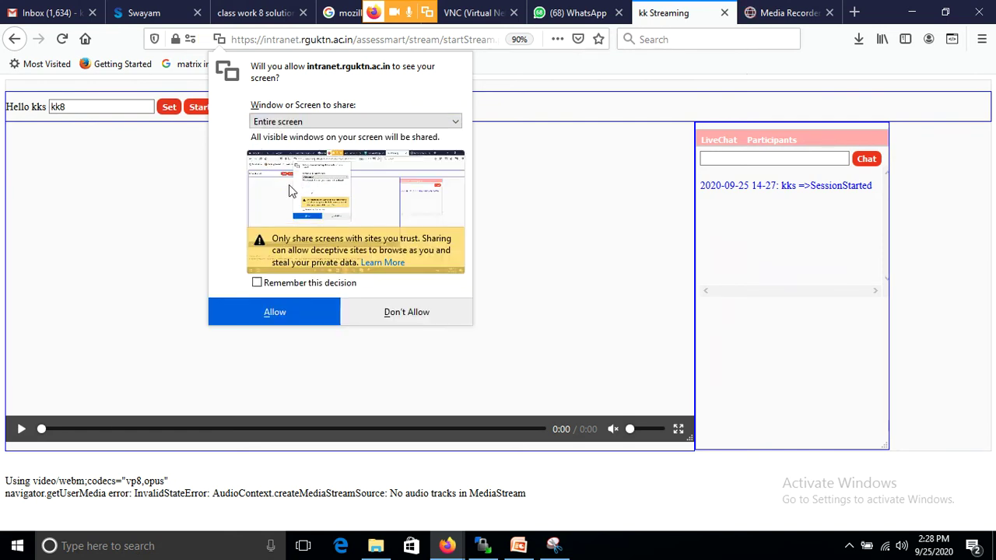
{"action": "left_click", "coordinate": [268, 304]}
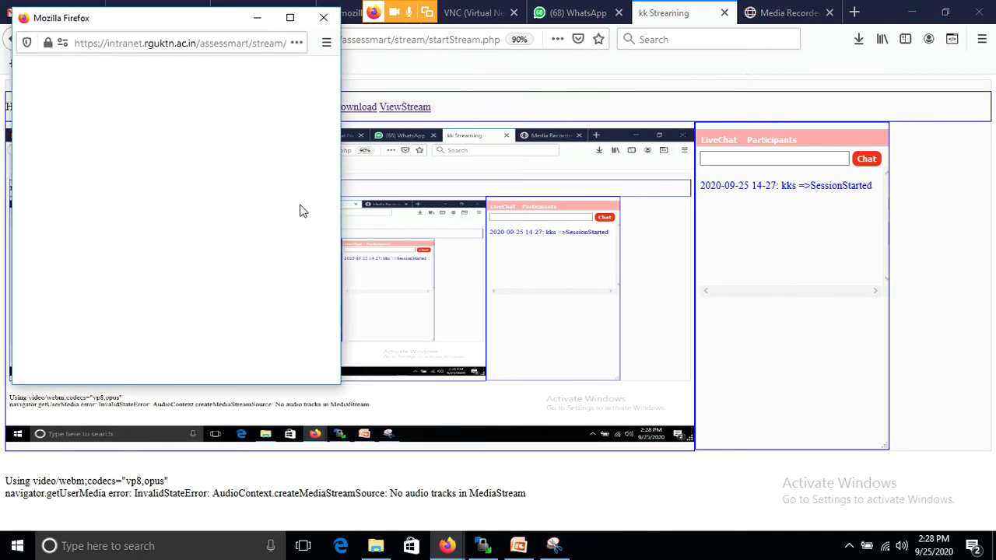
{"action": "left_click", "coordinate": [134, 174]}
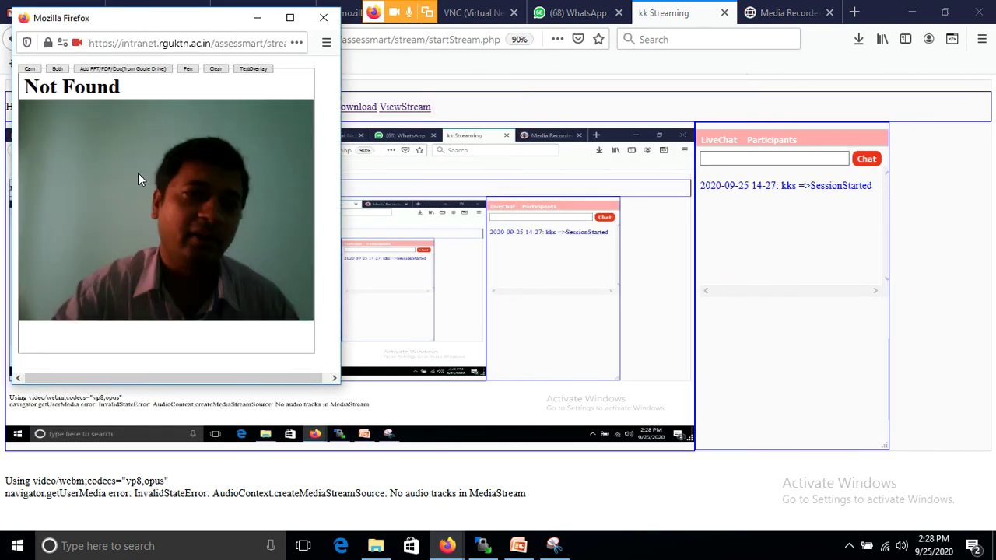
{"action": "left_click", "coordinate": [323, 17]}
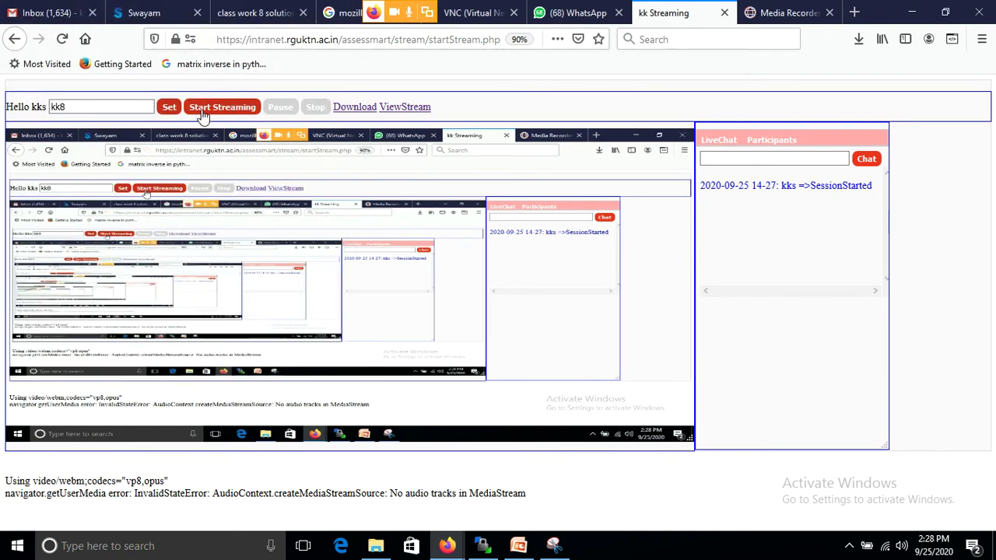
Stream the screen to room kk8, note the session start timestamp, and open ViewStream
{"action": "left_click", "coordinate": [213, 110]}
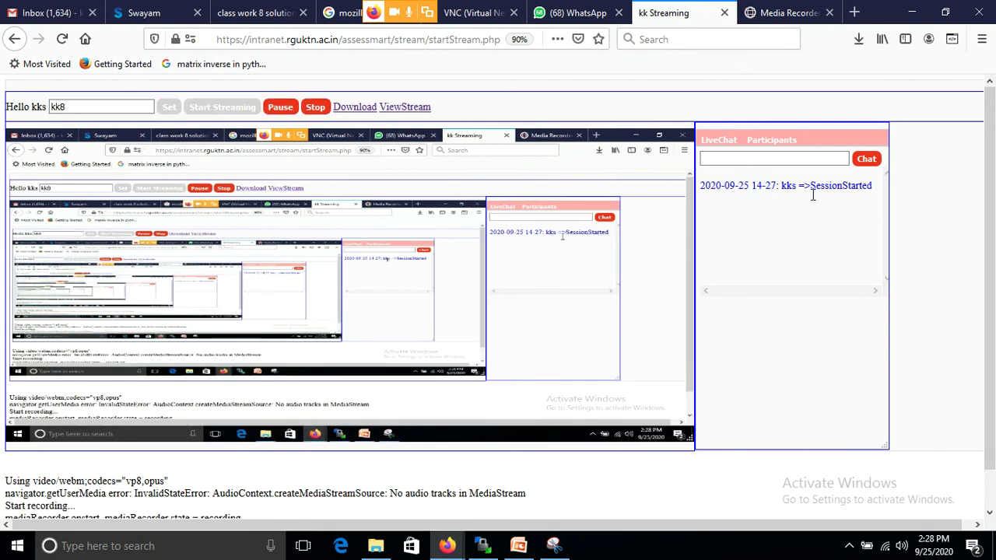
{"action": "left_click_drag", "start_coordinate": [873, 187], "coordinate": [864, 186]}
{"action": "left_click_drag", "start_coordinate": [700, 186], "coordinate": [776, 189]}
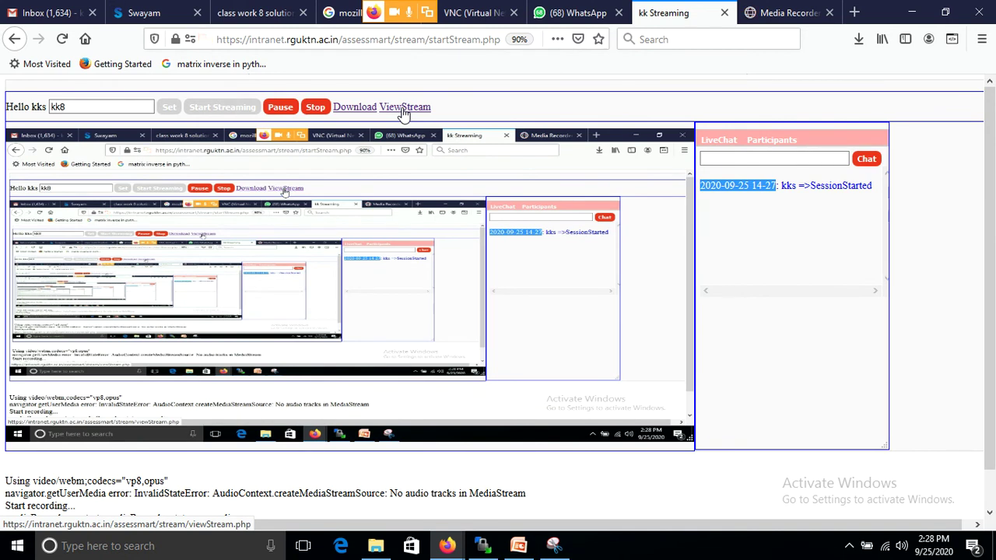
{"action": "left_click", "coordinate": [404, 109]}
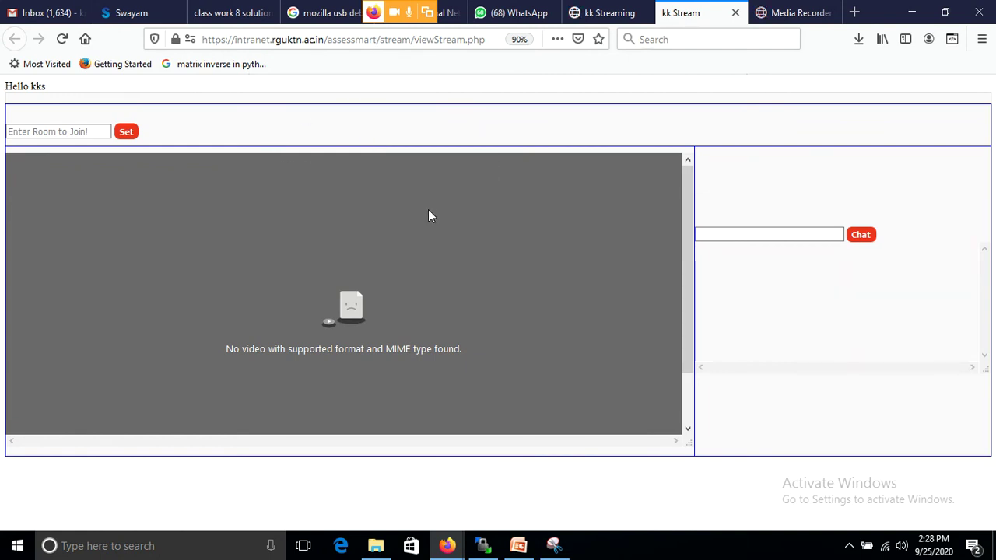
Join room kk8 via 'Enter Room to Join!' and play the incoming screen stream
{"action": "left_click", "coordinate": [96, 132]}
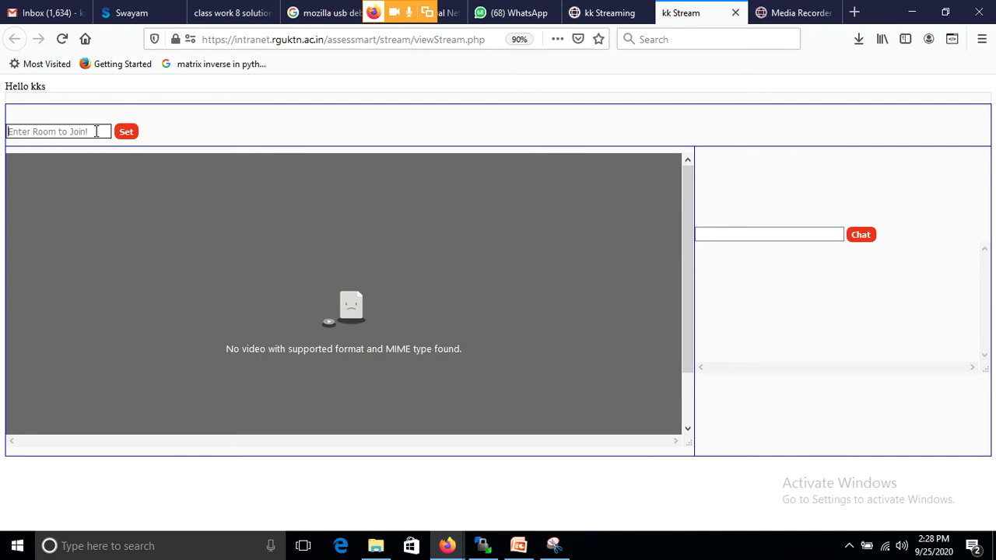
{"action": "type", "text": "kk8"}
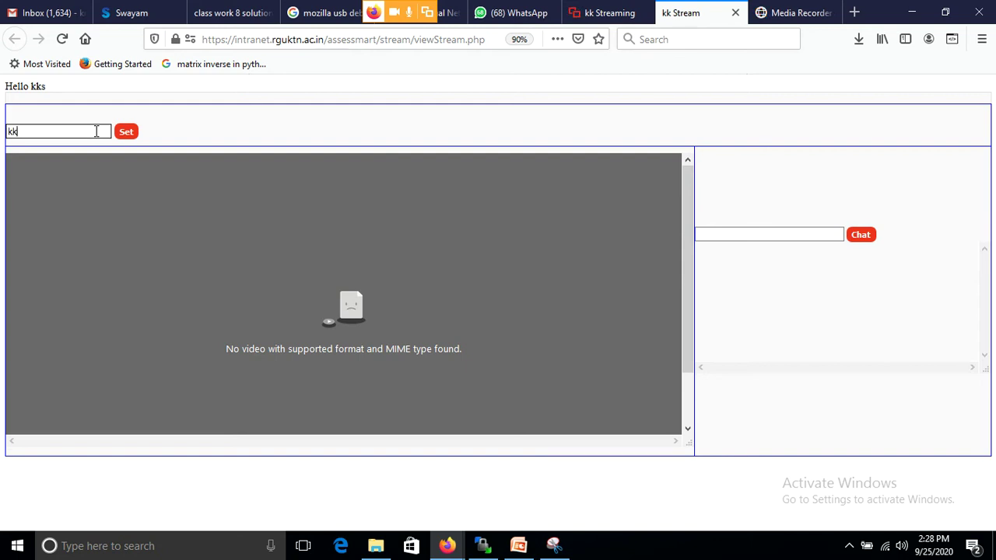
{"action": "left_click", "coordinate": [595, 16]}
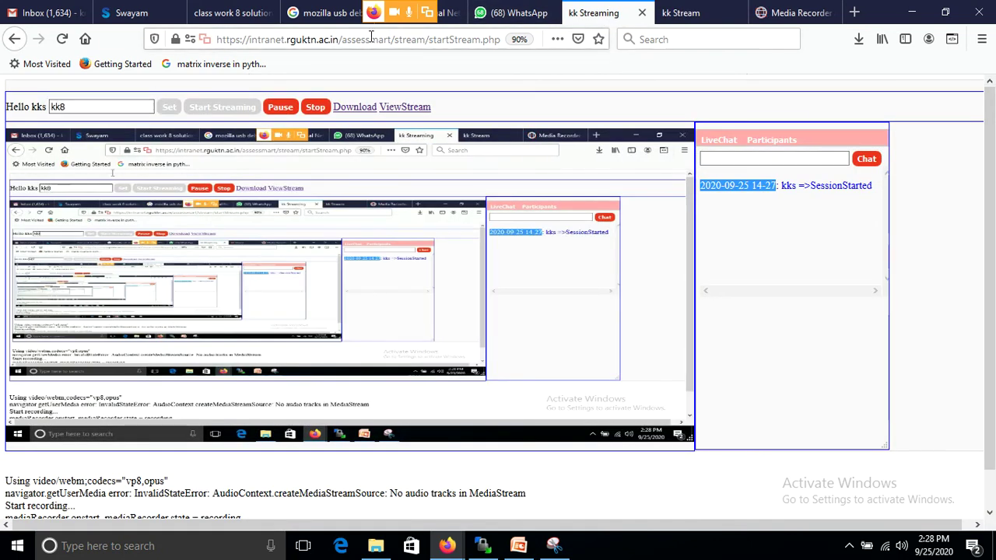
{"action": "left_click", "coordinate": [688, 15]}
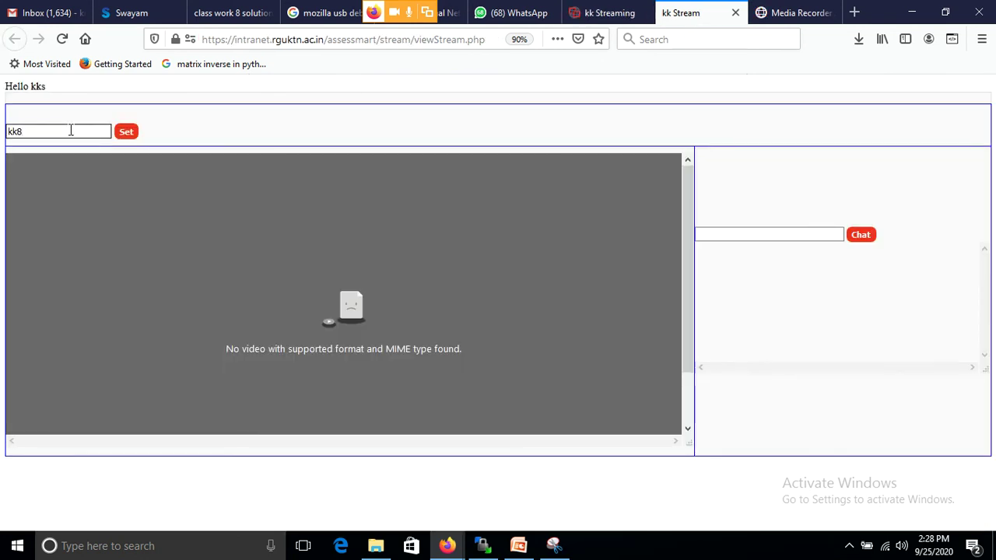
{"action": "left_click_drag", "start_coordinate": [39, 132], "coordinate": [4, 131]}
{"action": "left_click", "coordinate": [127, 138]}
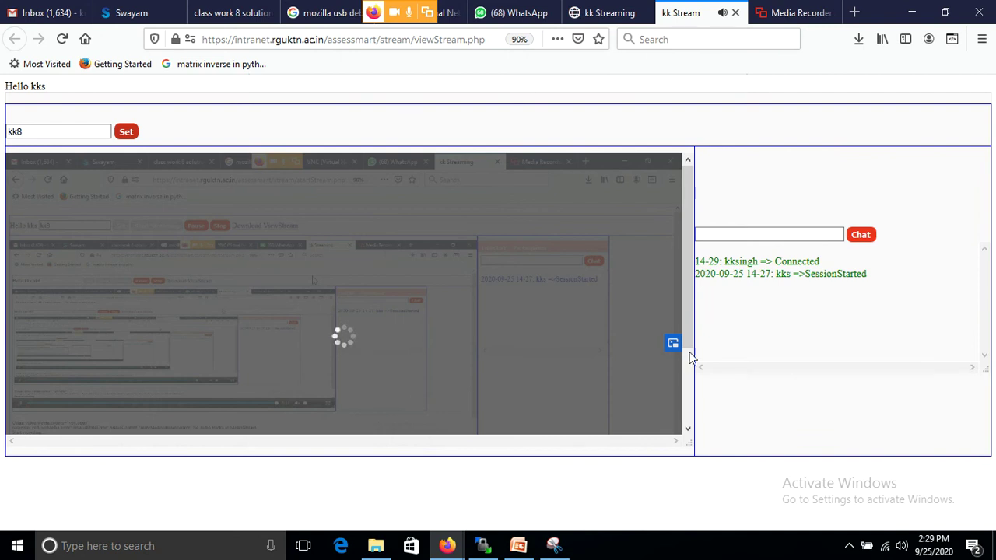
{"action": "scroll", "coordinate": [474, 360], "scroll_direction": "down", "scroll_amount": 3}
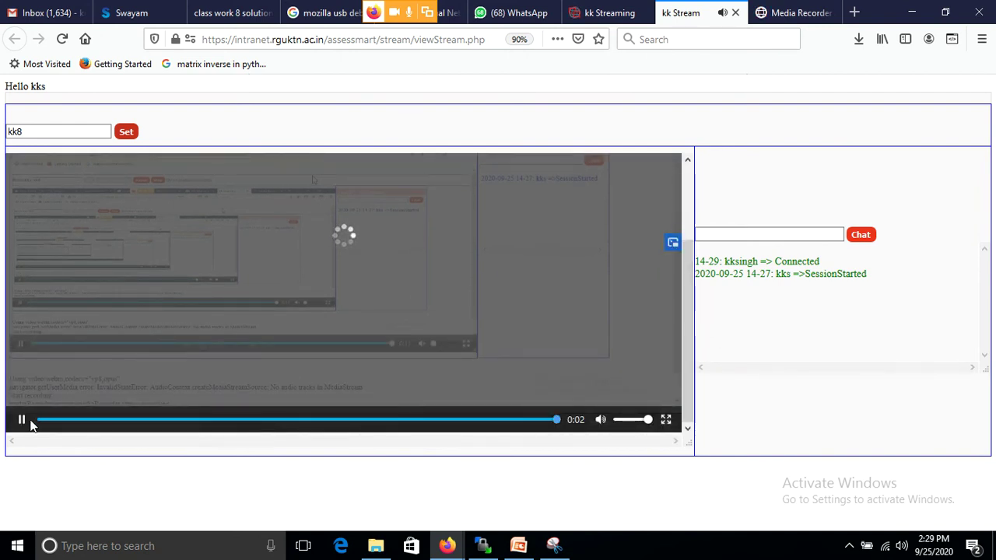
{"action": "left_click", "coordinate": [21, 421]}
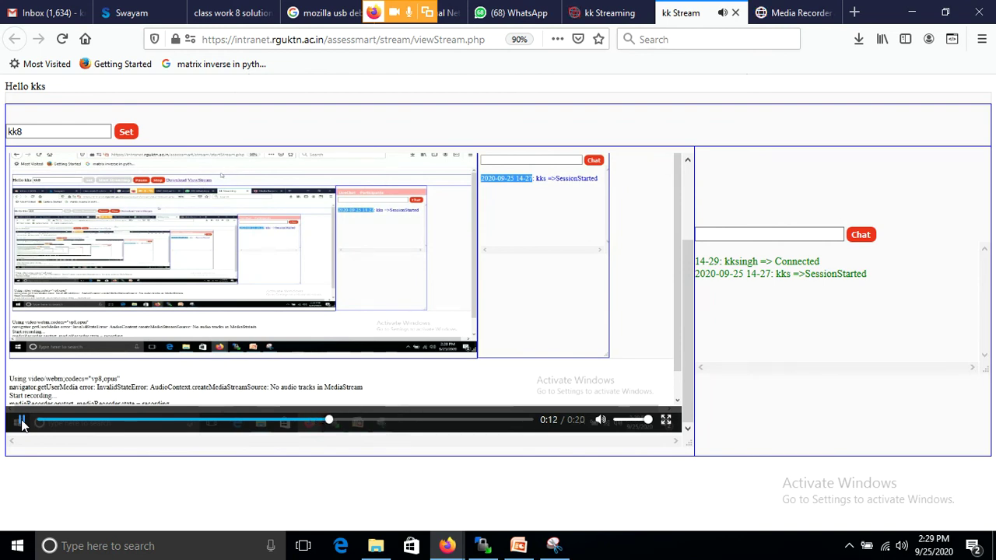
Send the chat message hello... from the viewer tab
{"action": "left_click", "coordinate": [734, 234]}
{"action": "type", "text": "hello"}
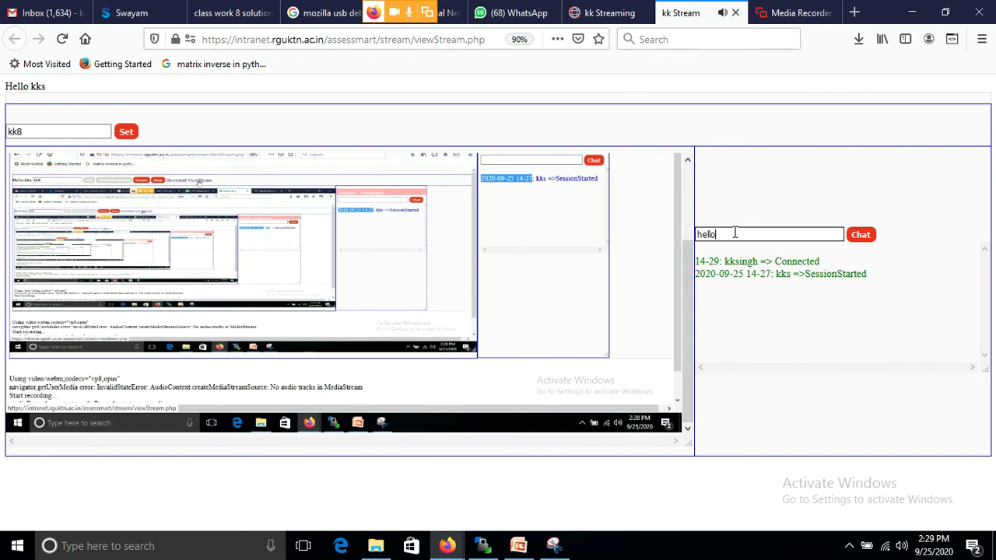
{"action": "type", "text": "..."}
{"action": "left_click", "coordinate": [735, 249]}
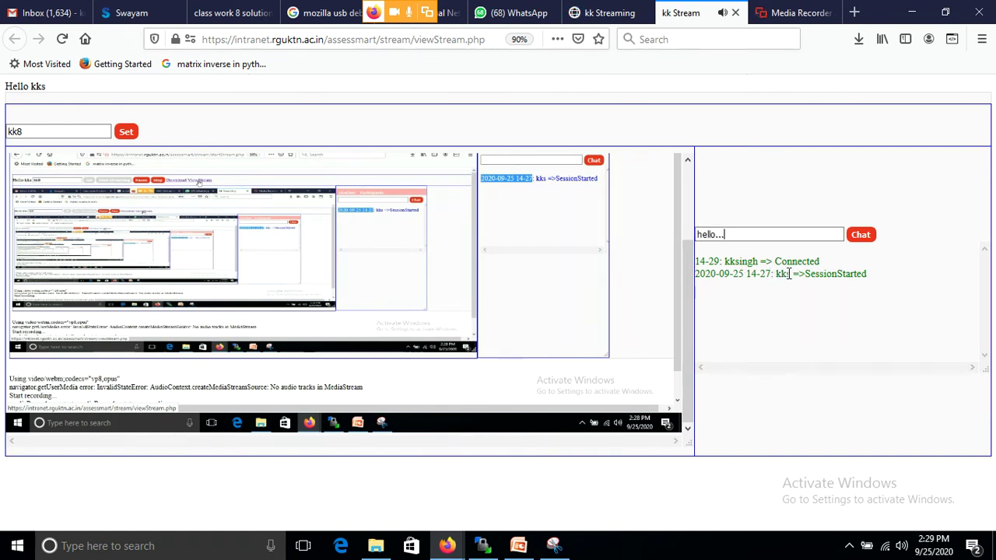
{"action": "left_click", "coordinate": [817, 235]}
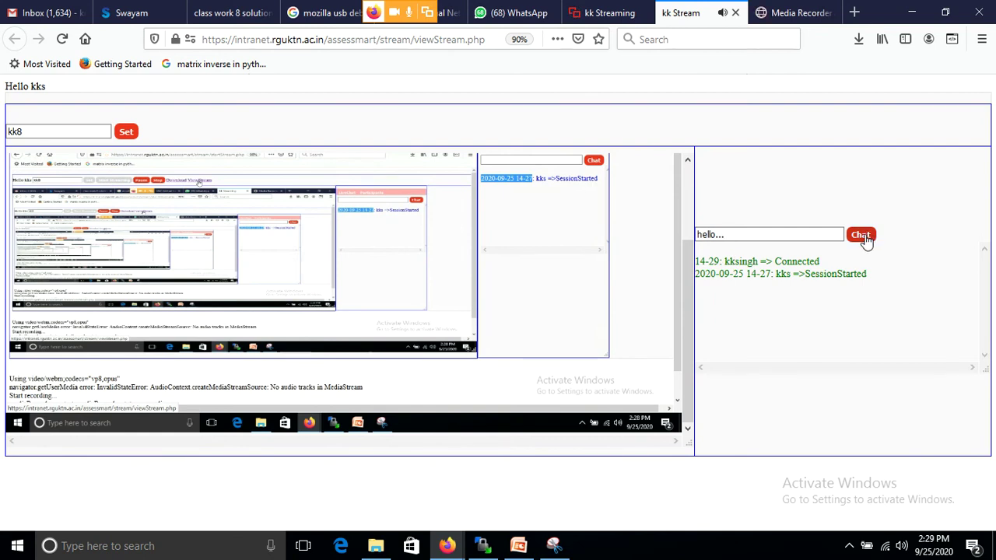
{"action": "left_click", "coordinate": [865, 235]}
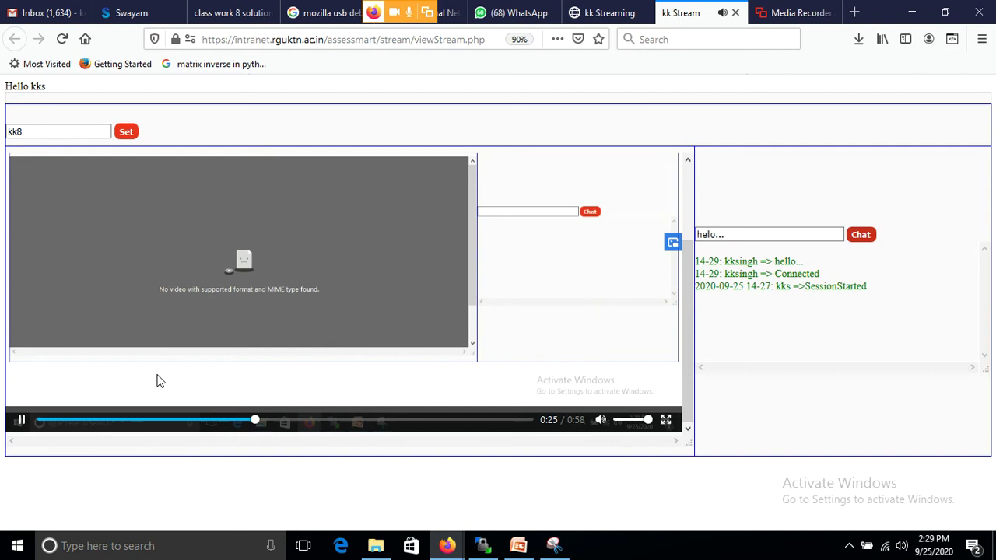
Reply welcome... in the chat from the kk Streaming tab
{"action": "left_click", "coordinate": [607, 12]}
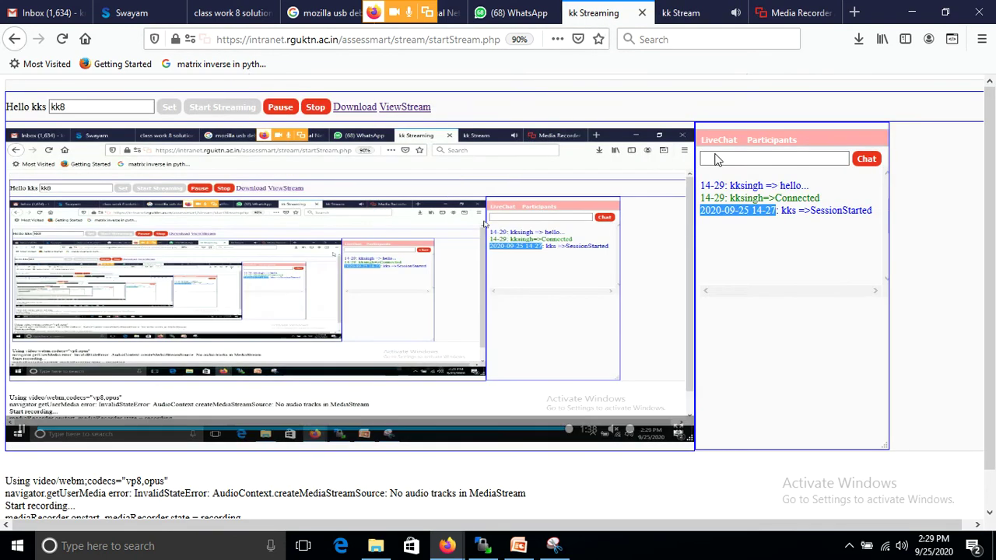
{"action": "left_click", "coordinate": [765, 158]}
{"action": "type", "text": "welc"}
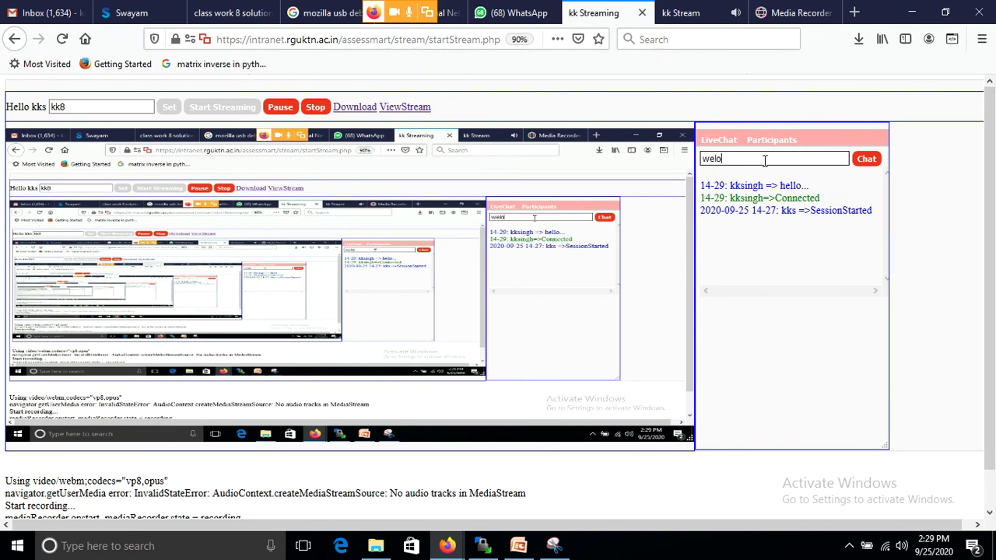
{"action": "type", "text": "ome"}
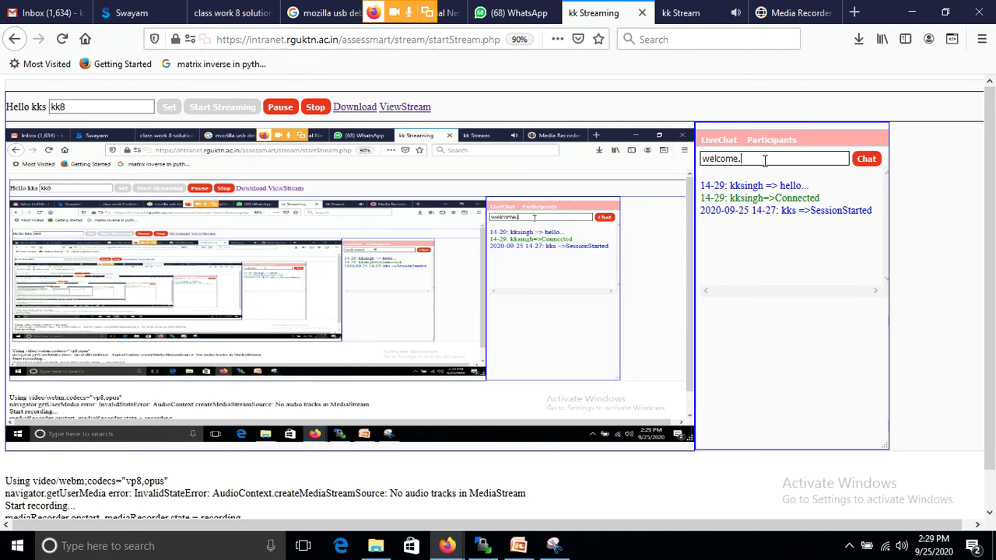
{"action": "type", "text": ".."}
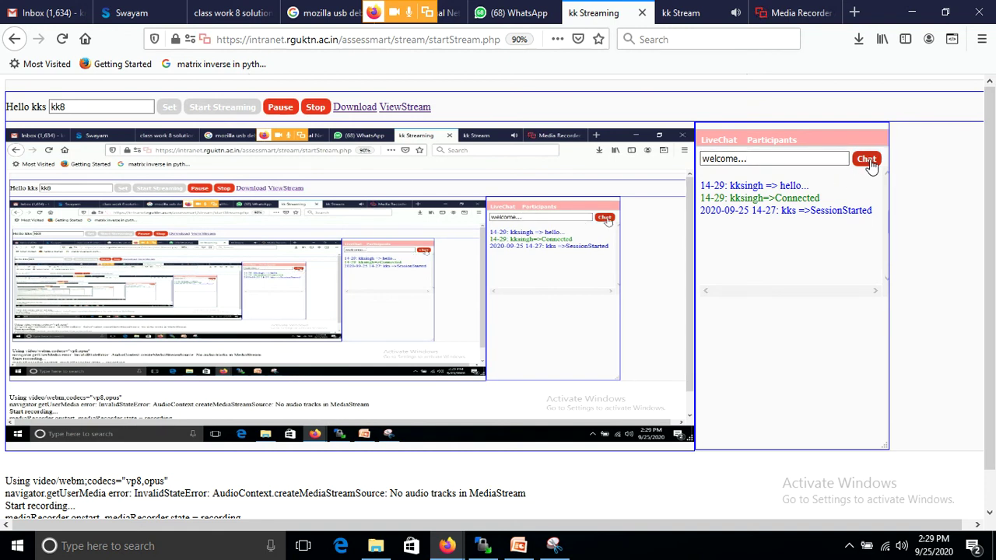
{"action": "left_click", "coordinate": [868, 164]}
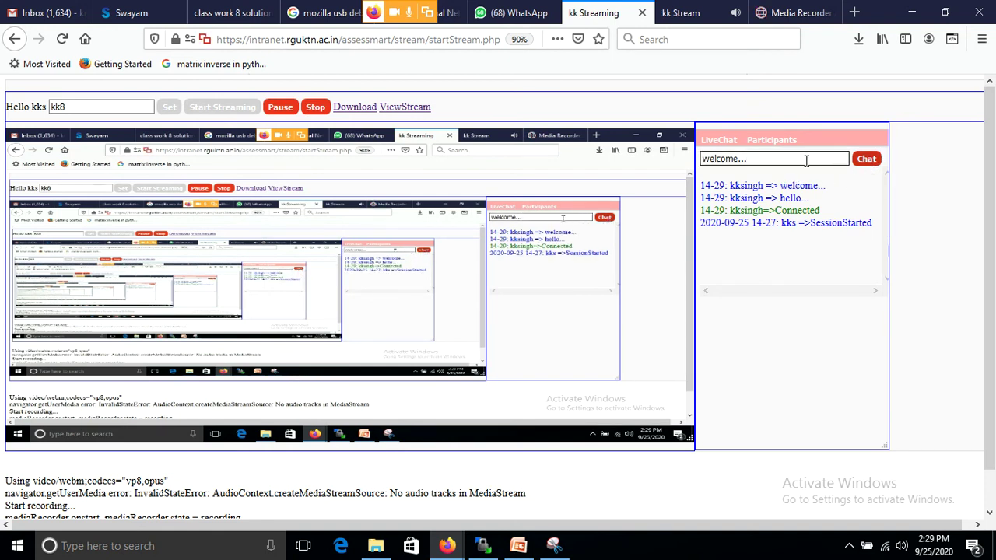
{"action": "mouse_move", "coordinate": [350, 280]}
{"action": "mouse_move", "coordinate": [644, 269]}
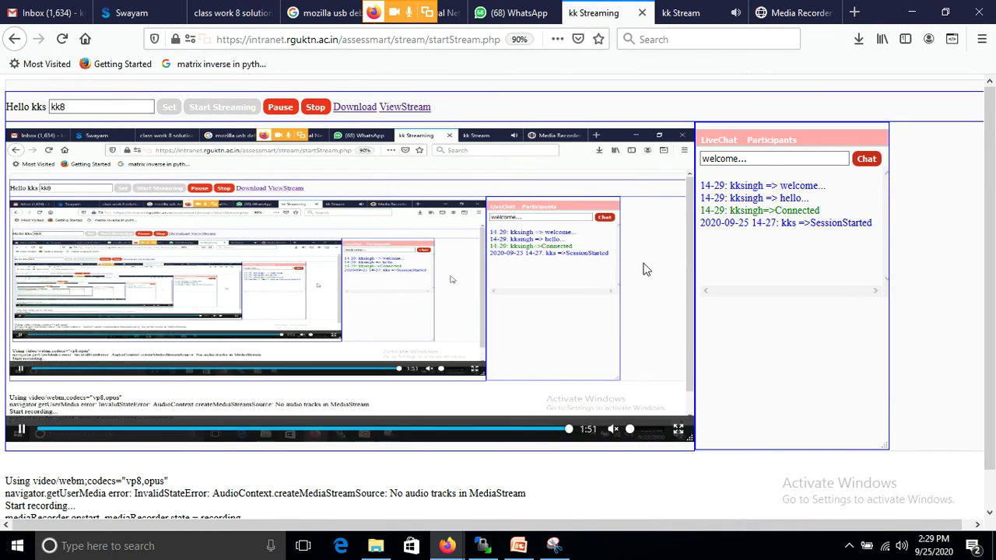
{"action": "left_click", "coordinate": [778, 143]}
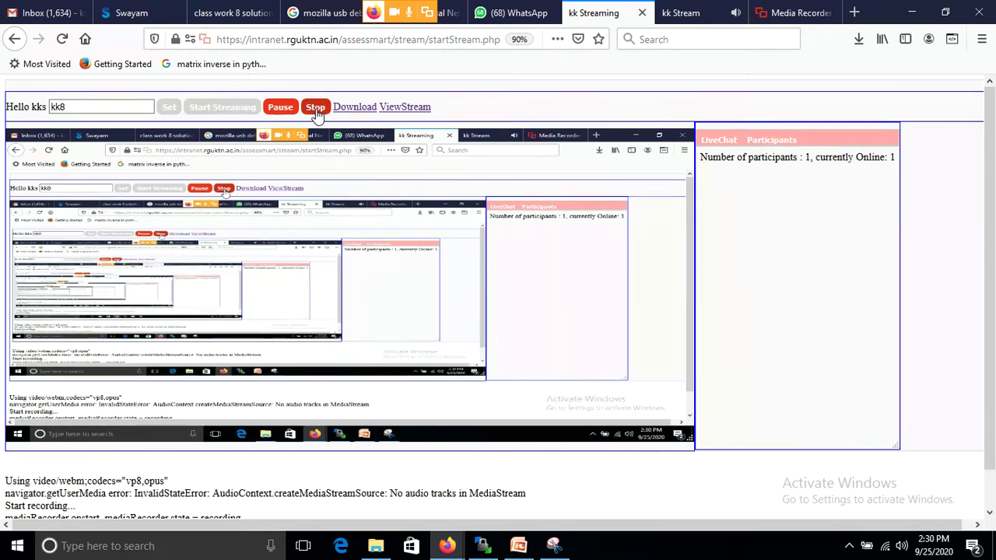
{"action": "left_click", "coordinate": [315, 109]}
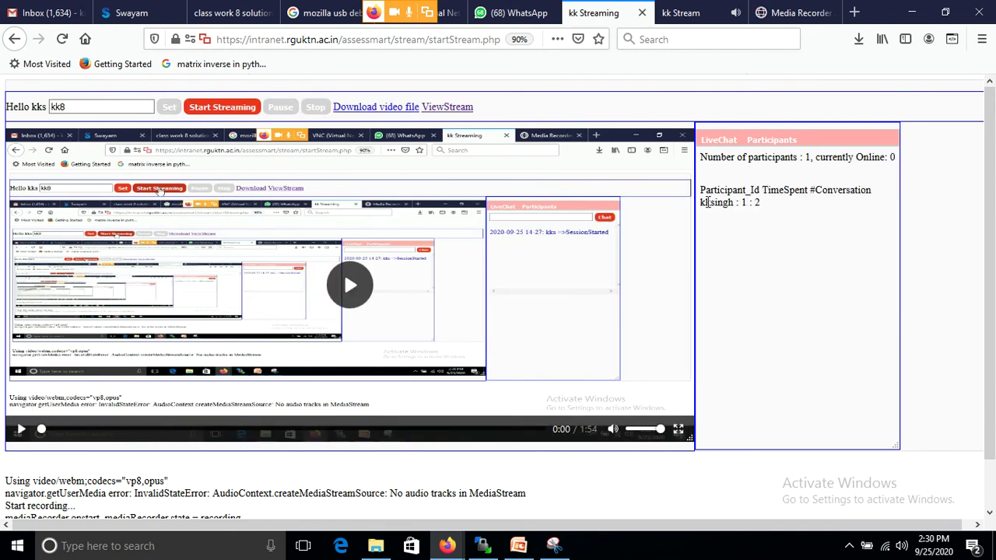
{"action": "left_click_drag", "start_coordinate": [701, 203], "coordinate": [731, 204]}
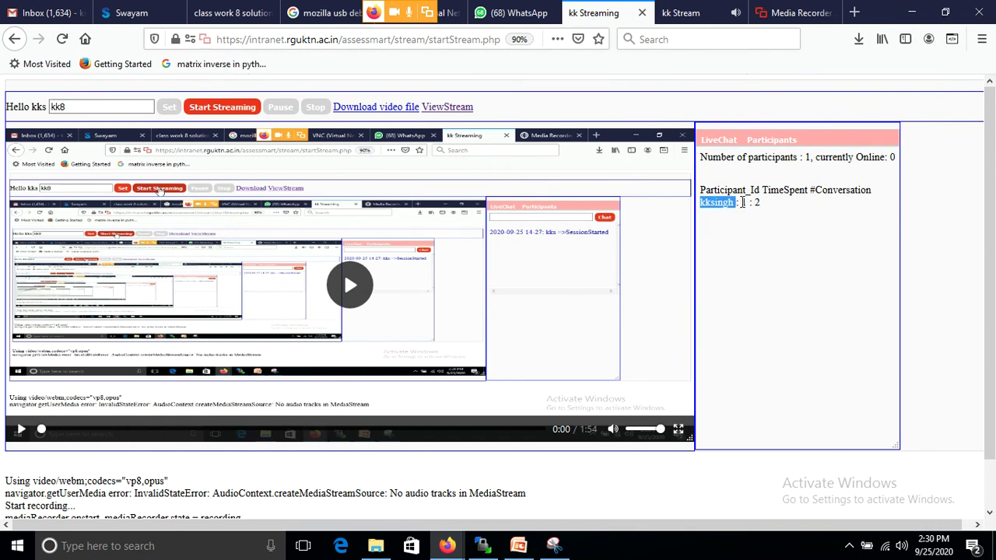
{"action": "left_click", "coordinate": [742, 203]}
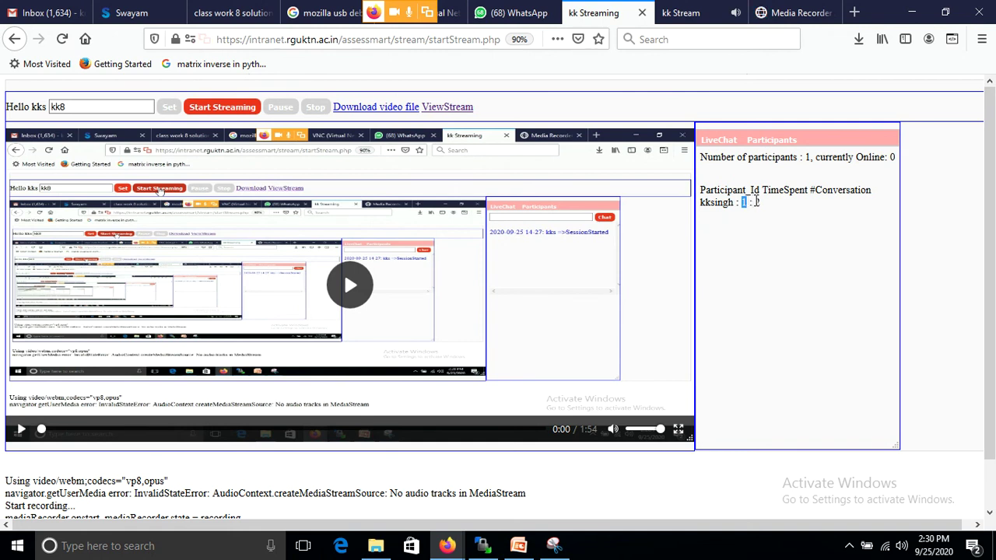
{"action": "double_click", "coordinate": [755, 202]}
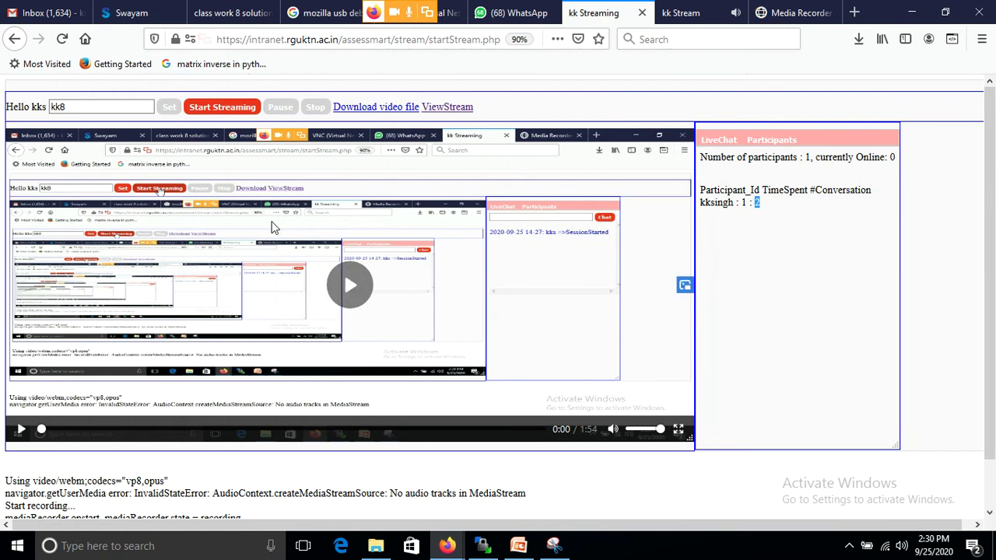
{"action": "mouse_move", "coordinate": [350, 286]}
{"action": "left_click", "coordinate": [347, 286]}
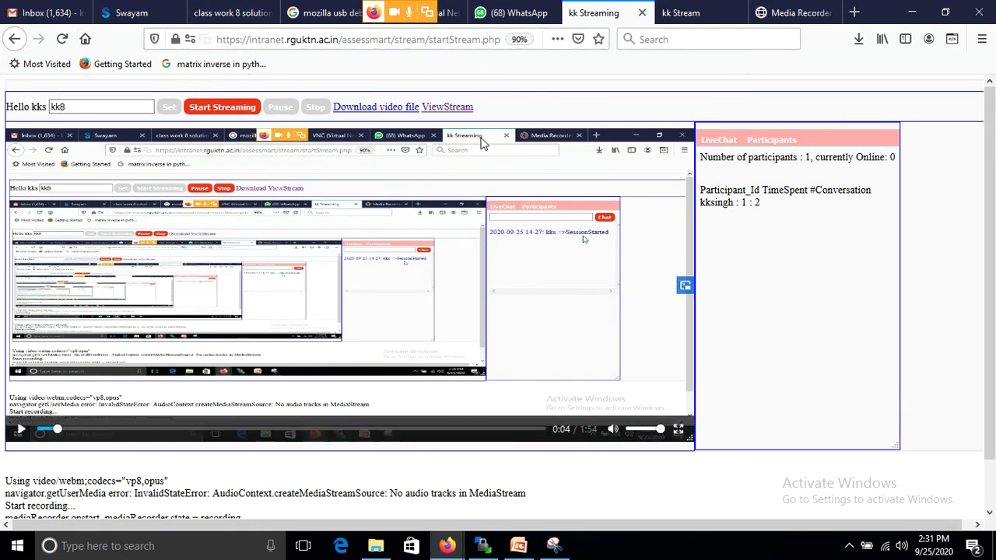
Close the kk Stream viewer tab, confirming Leave Page
{"action": "left_click", "coordinate": [704, 19]}
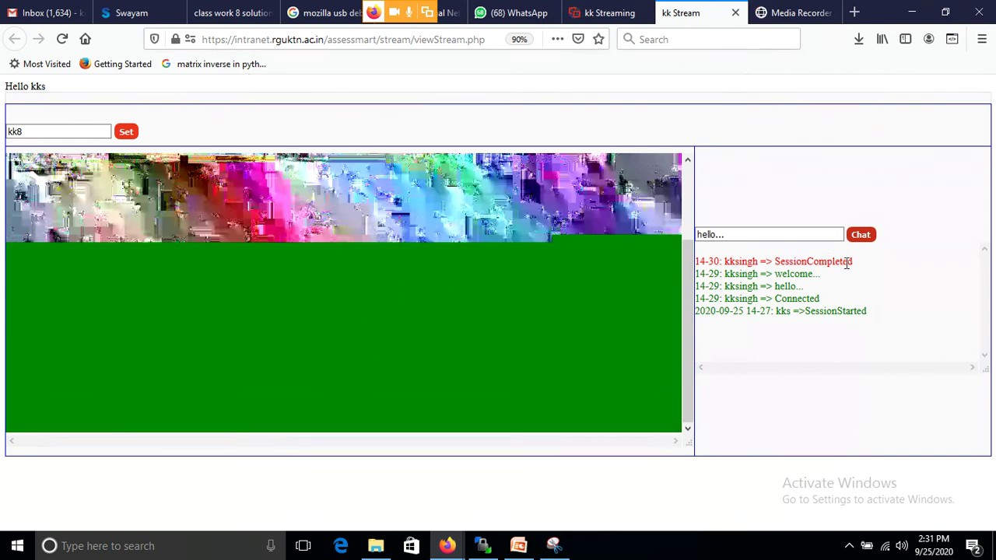
{"action": "left_click", "coordinate": [735, 13]}
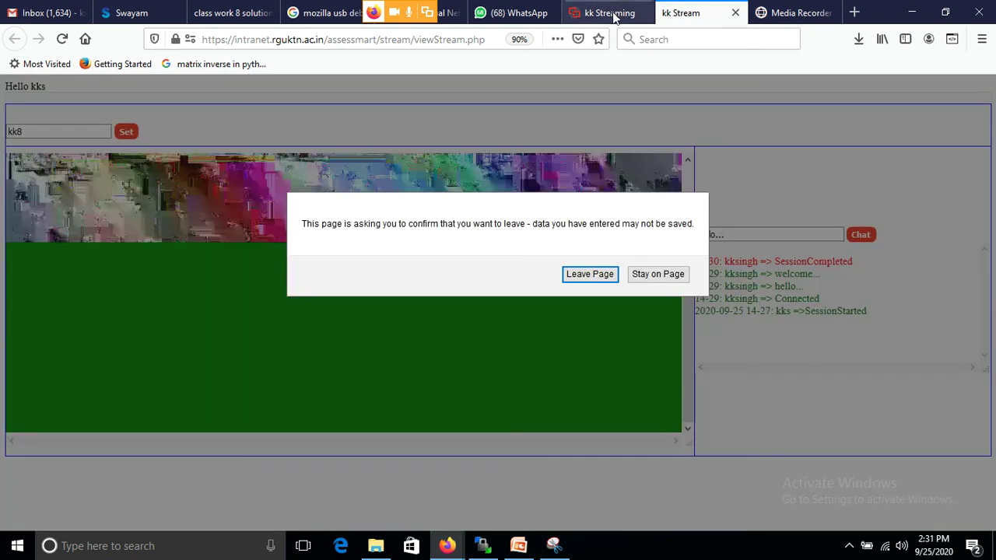
{"action": "left_click", "coordinate": [595, 275]}
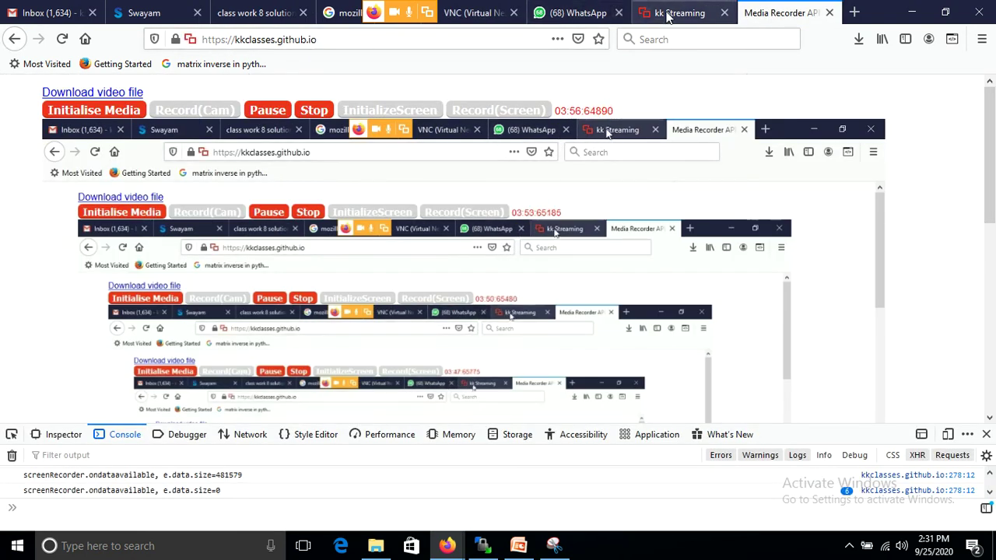
Review the kk Streaming LiveChat log ending in SessionCompleted, then return to Media Recorder
{"action": "left_click", "coordinate": [669, 13]}
{"action": "left_click", "coordinate": [723, 144]}
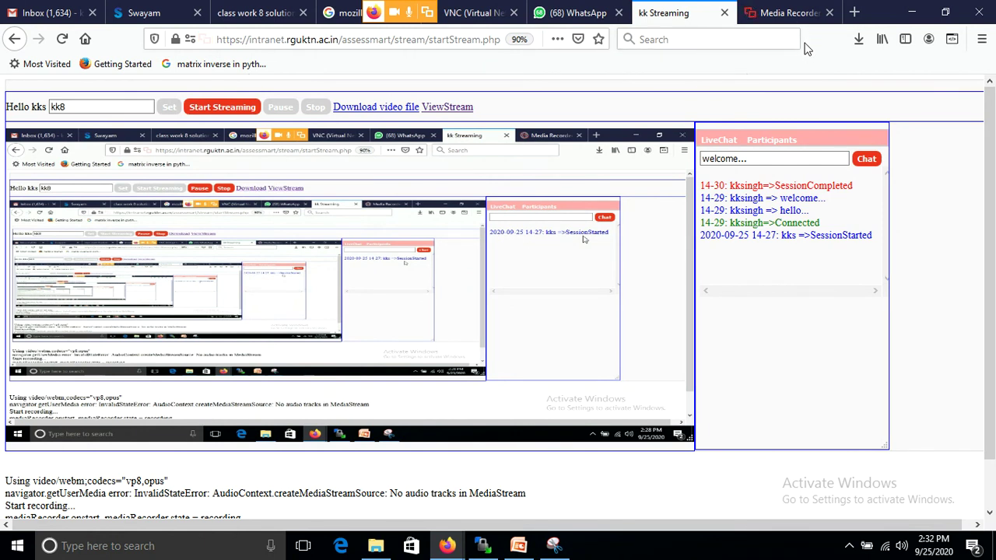
{"action": "left_click", "coordinate": [804, 16]}
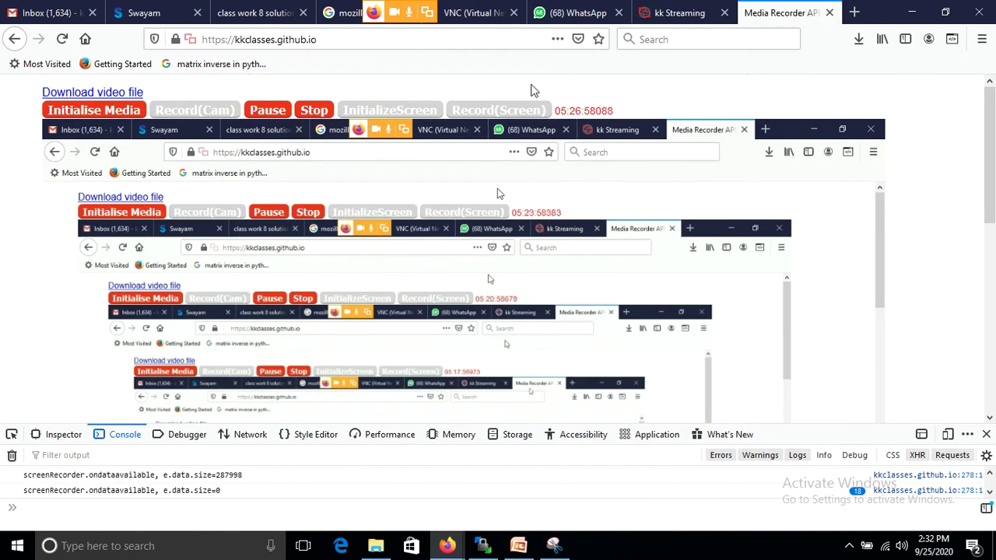